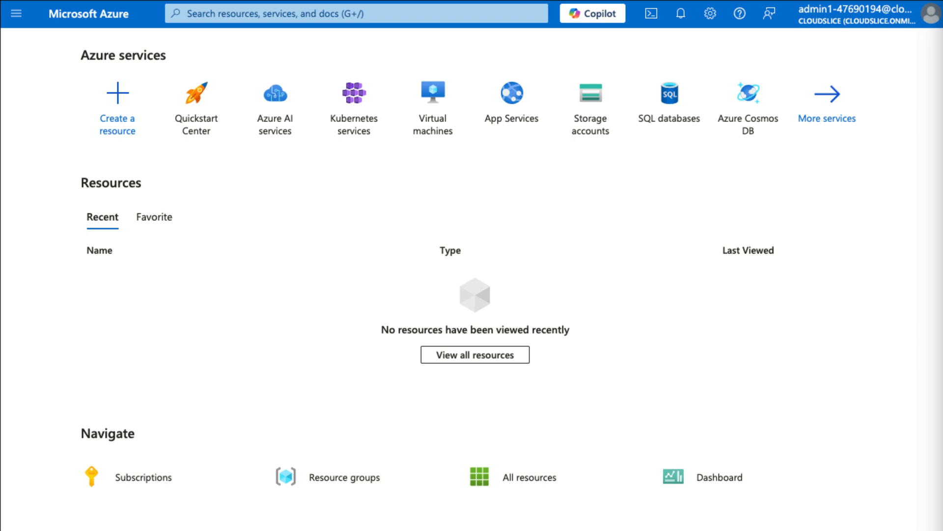
# Step: Open the SQL databases service from the Azure home page
pyautogui.click(671, 103)
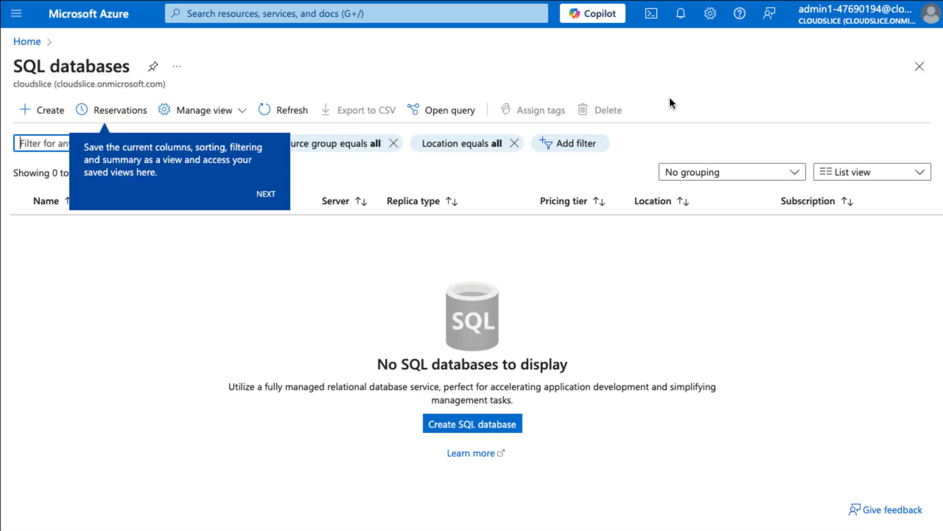
# Step: Start creating a SQL database in resource group corp-datalod47690194
pyautogui.click(497, 426)
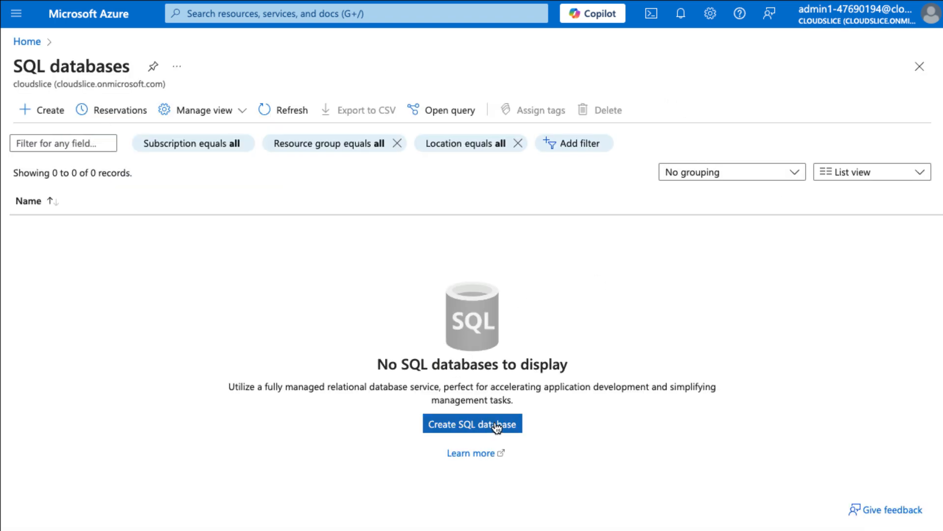
pyautogui.click(496, 427)
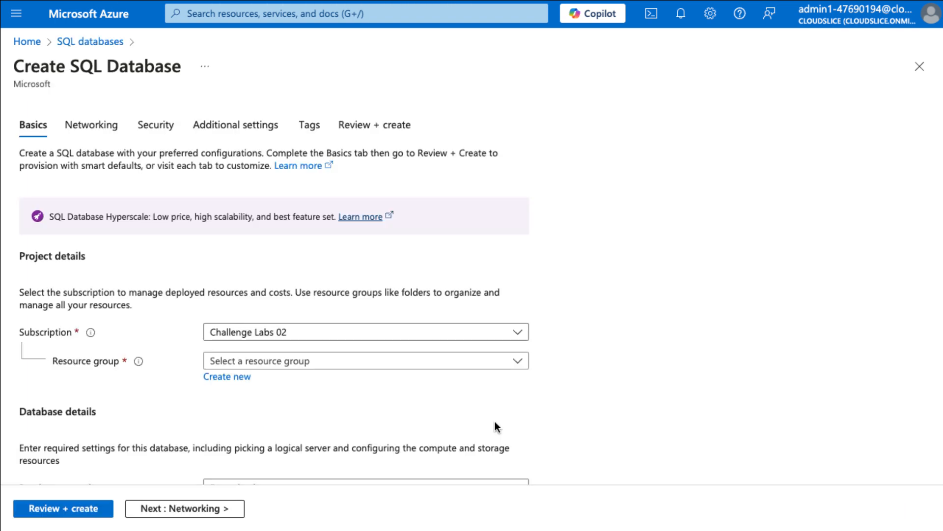
pyautogui.click(456, 360)
pyautogui.click(368, 415)
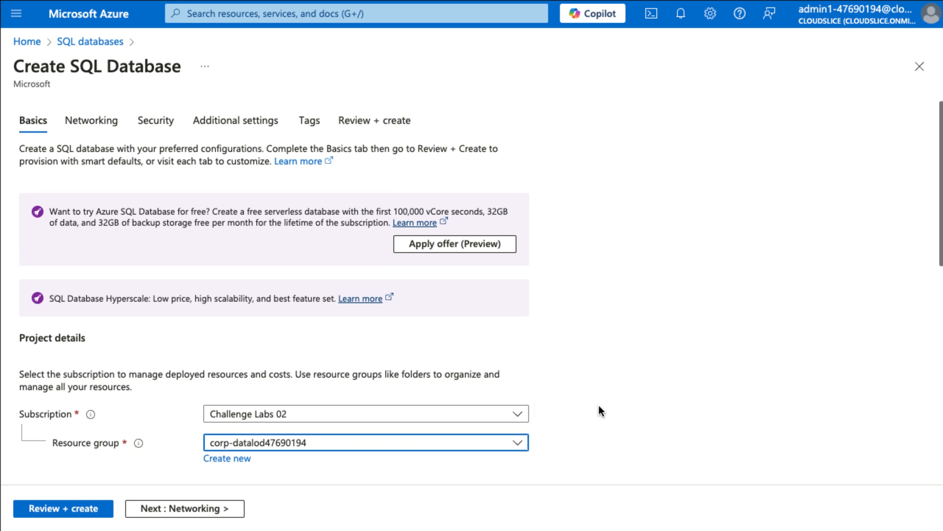
# Step: Name the database db47690194 and begin creating a new server for it
pyautogui.scroll(-5, 599, 405)
pyautogui.scroll(-1, 598, 410)
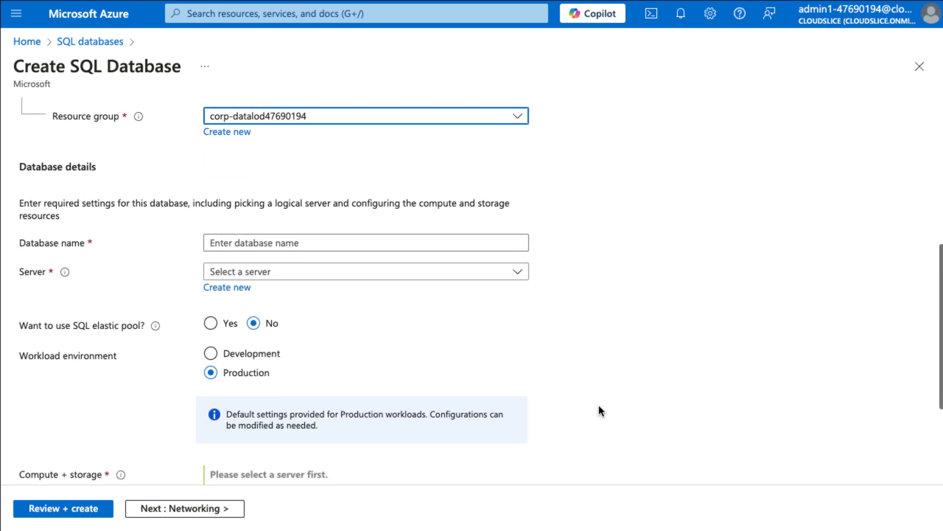
pyautogui.click(500, 243)
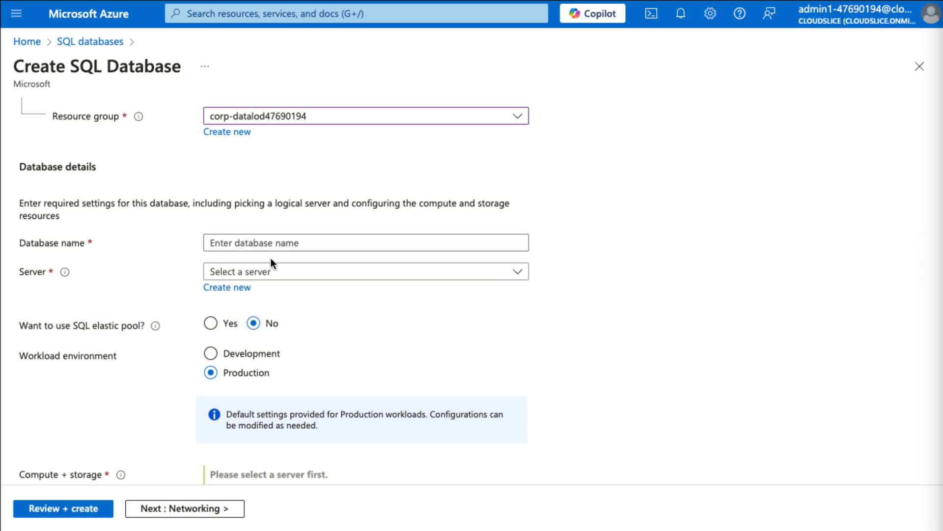
pyautogui.click(273, 244)
pyautogui.write('db47690194')
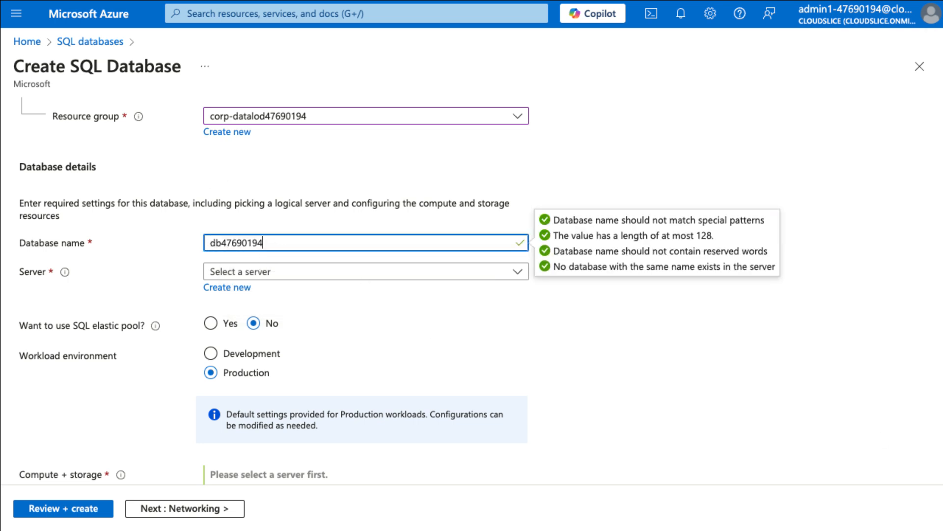
pyautogui.click(271, 305)
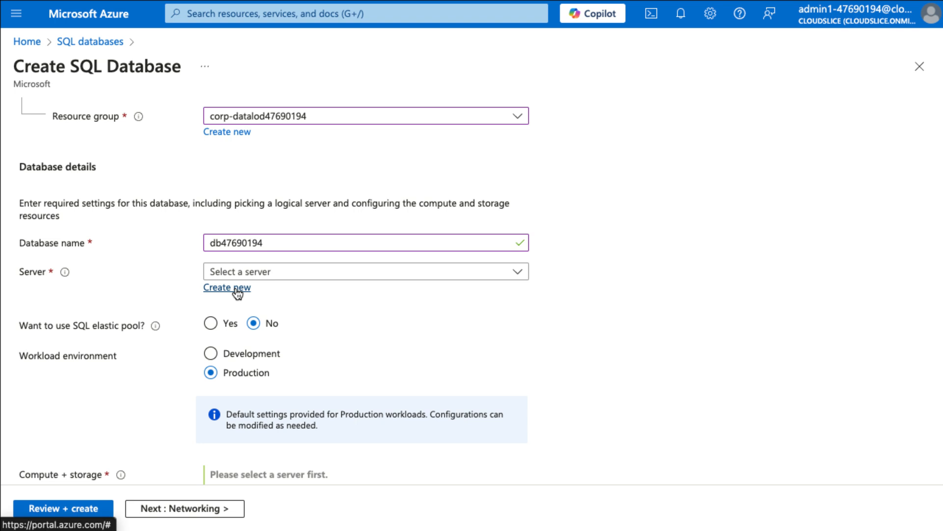
pyautogui.click(236, 290)
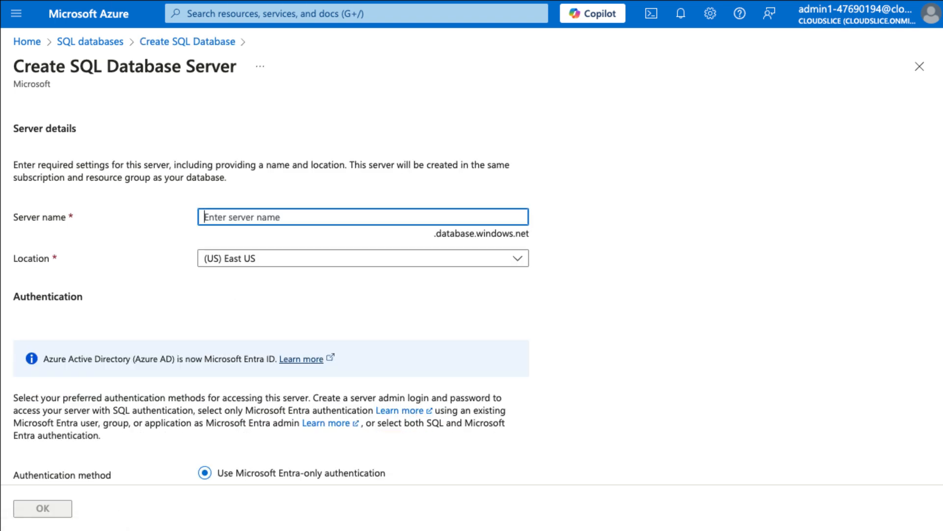
# Step: Name the new server sql47690194 and switch it to SQL authentication
pyautogui.click(238, 217)
pyautogui.write('sql47690194')
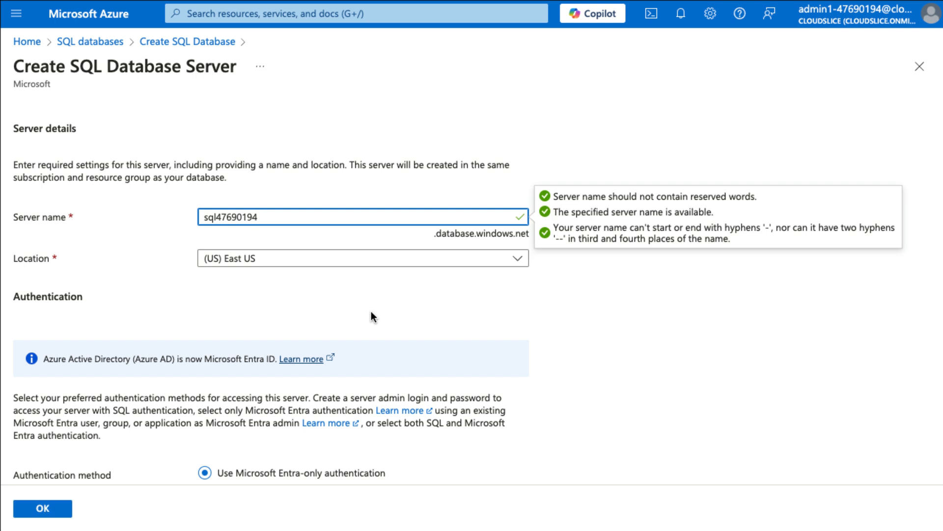
pyautogui.scroll(-3, 370, 311)
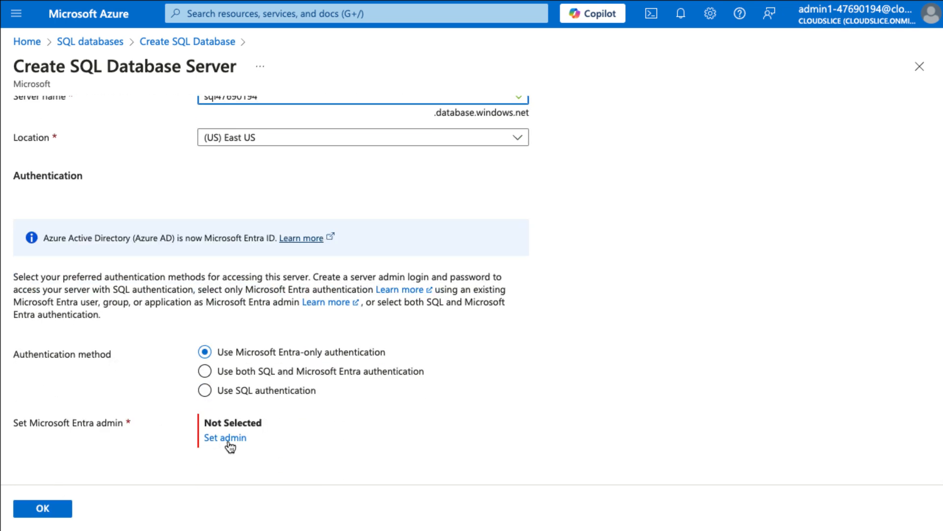
pyautogui.click(205, 391)
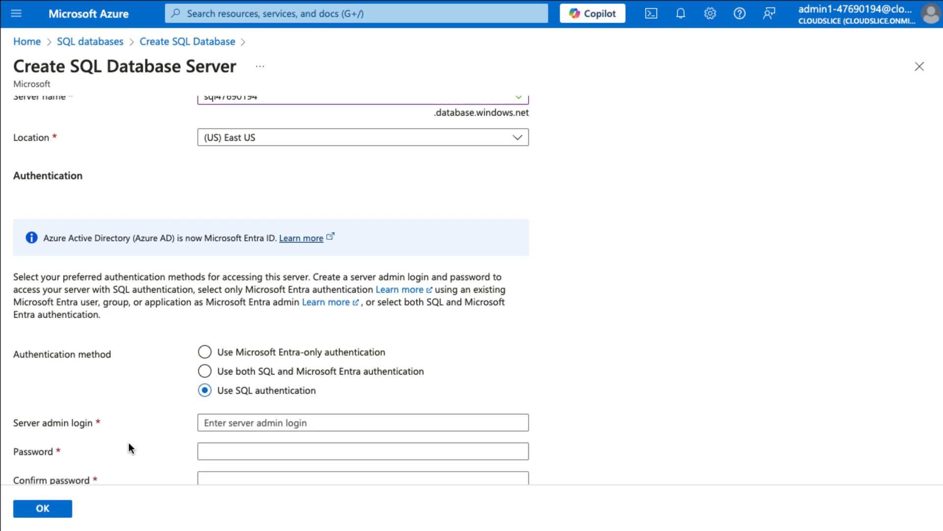
pyautogui.scroll(-1, 165, 411)
# Step: Set admin login AzureAdmin with the password and its confirmation, then confirm the server
pyautogui.click(263, 386)
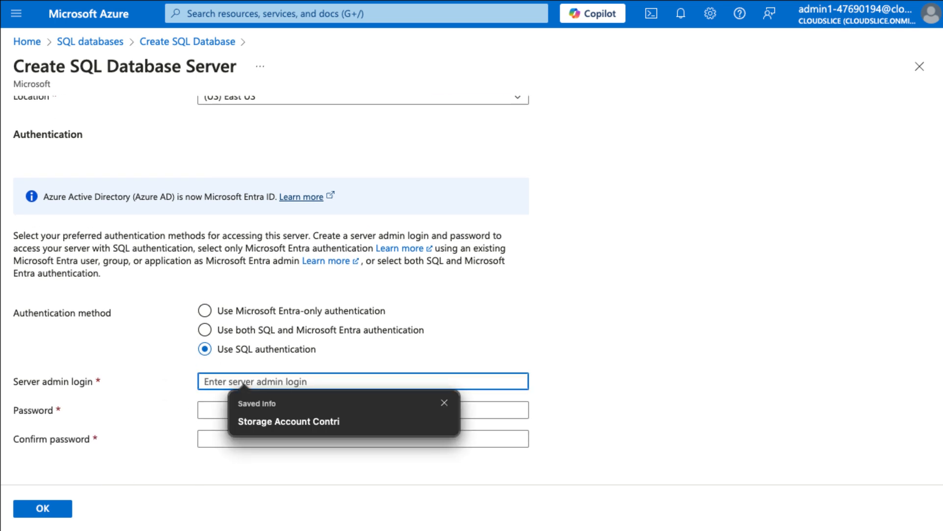
pyautogui.click(223, 379)
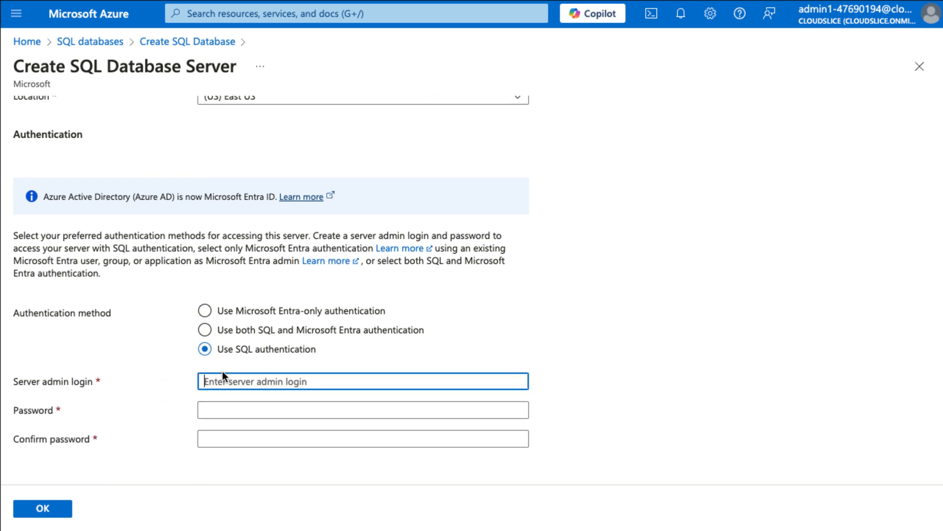
pyautogui.write('AzureAdmin')
pyautogui.press('Tab')
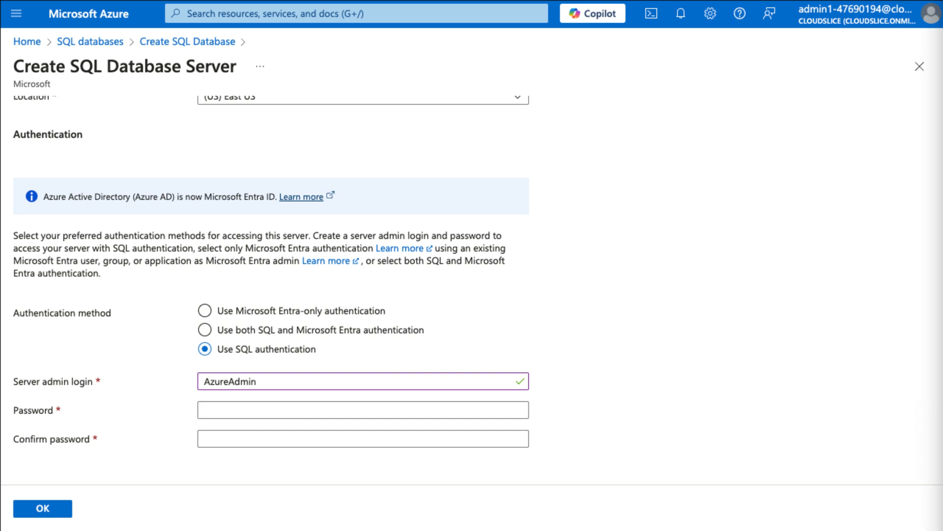
pyautogui.click(311, 412)
pyautogui.hotkey('ctrl', 'v')
pyautogui.click(246, 432)
pyautogui.hotkey('ctrl', 'v')
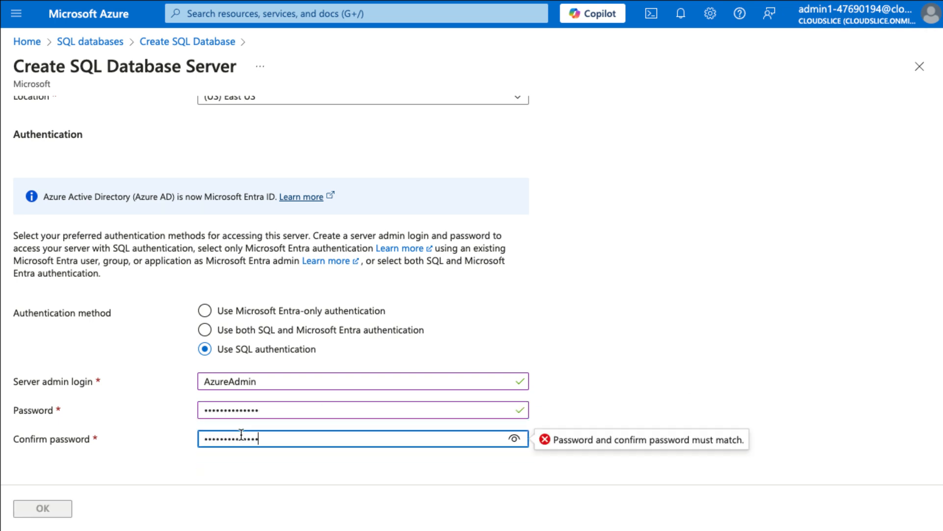
pyautogui.click(68, 507)
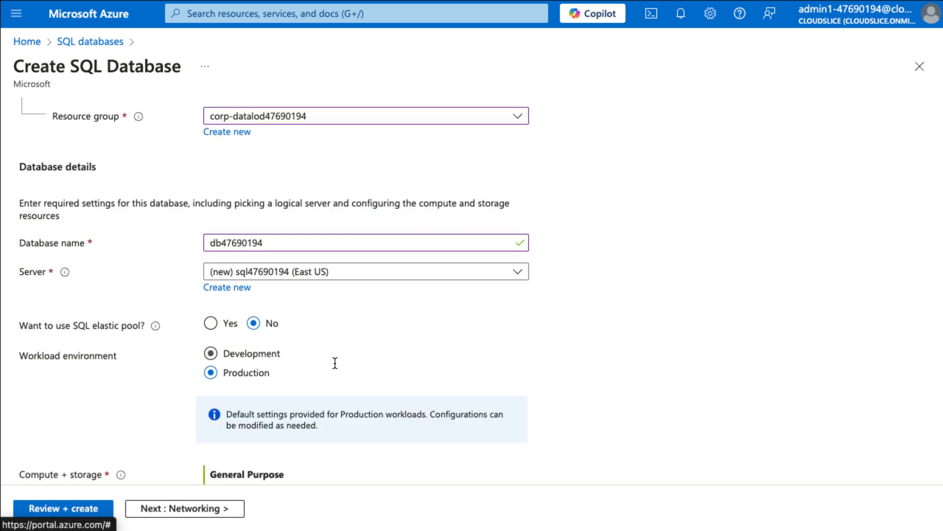
# Step: Choose the Development workload and the Standard S0 tier (10 DTUs, 250 GB)
pyautogui.scroll(-5, 333, 364)
pyautogui.scroll(4, 497, 279)
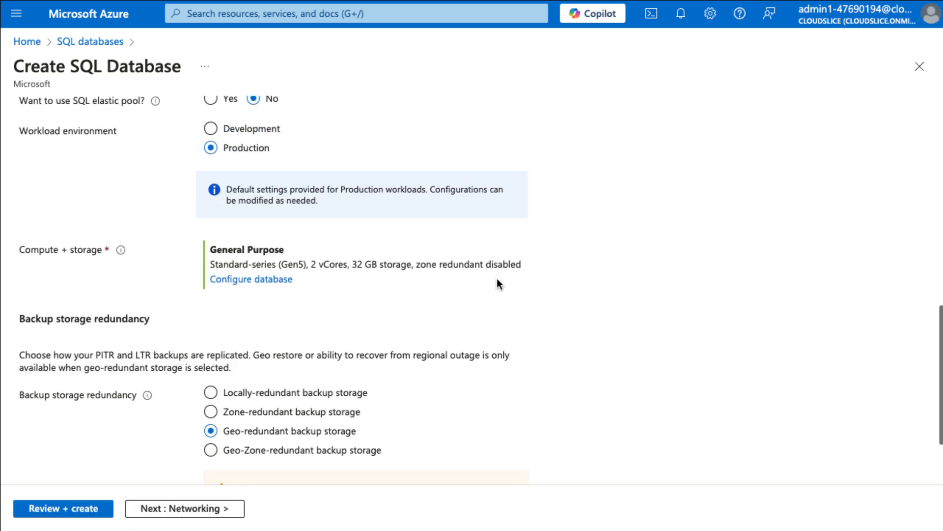
pyautogui.click(211, 237)
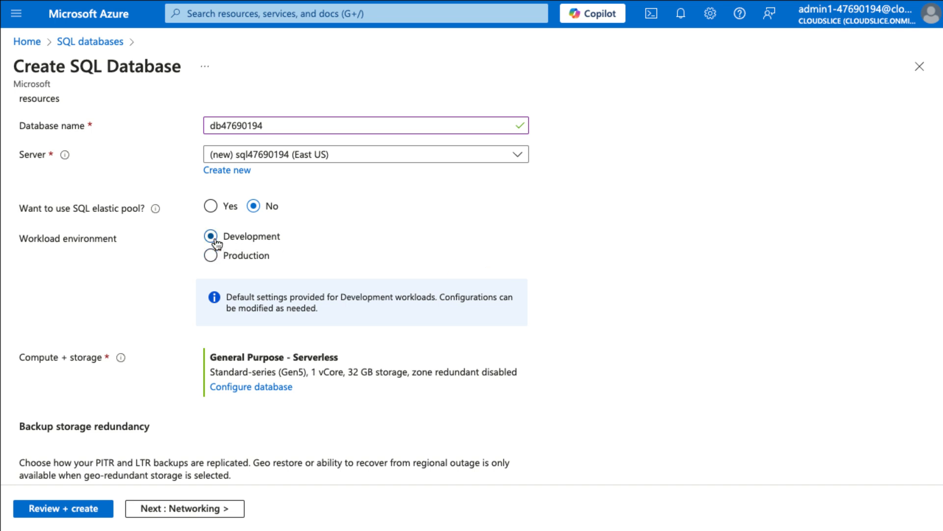
pyautogui.click(270, 387)
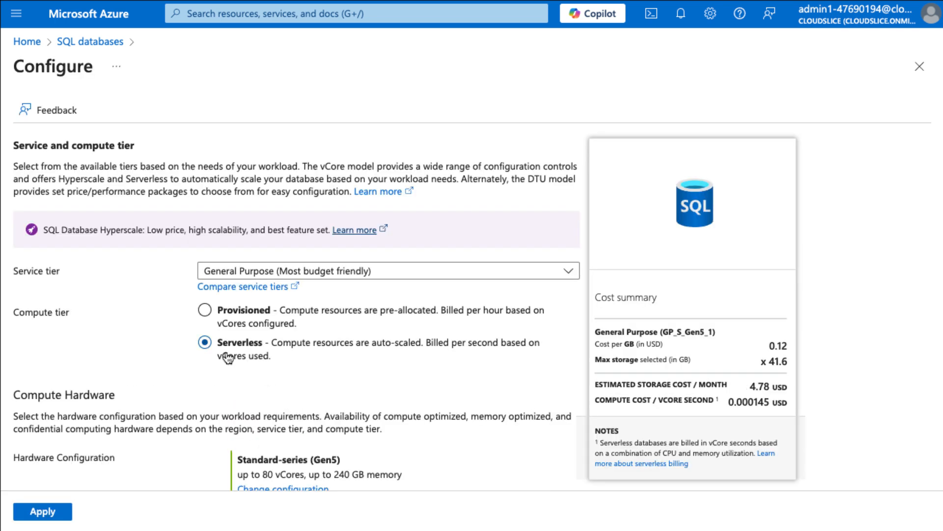
pyautogui.click(288, 277)
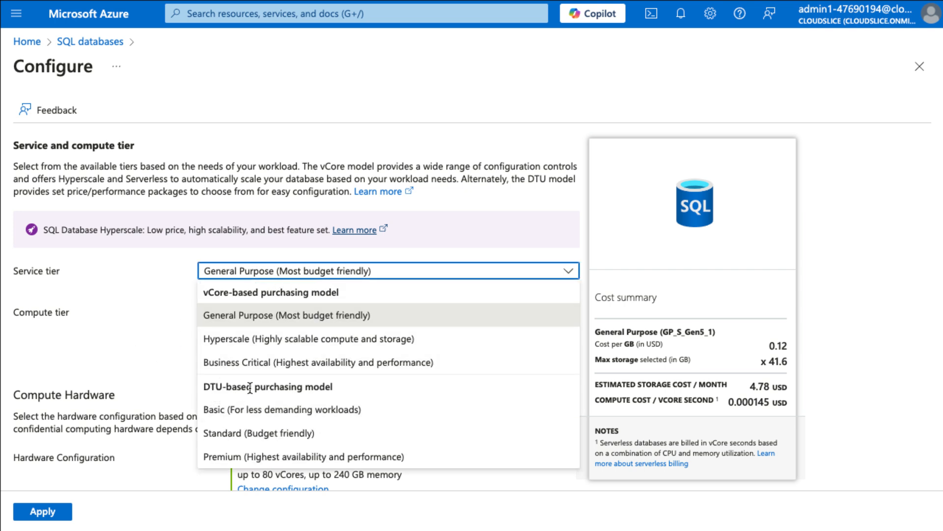
pyautogui.click(269, 436)
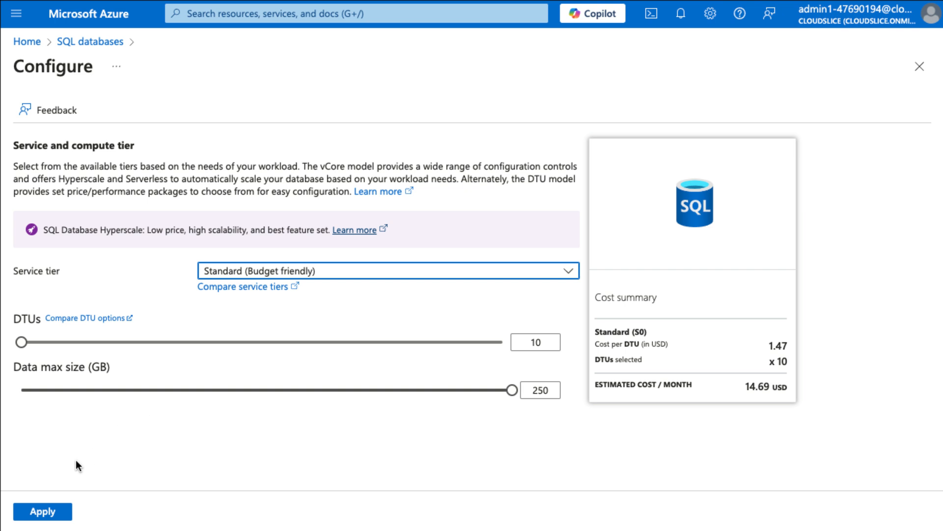
pyautogui.click(56, 519)
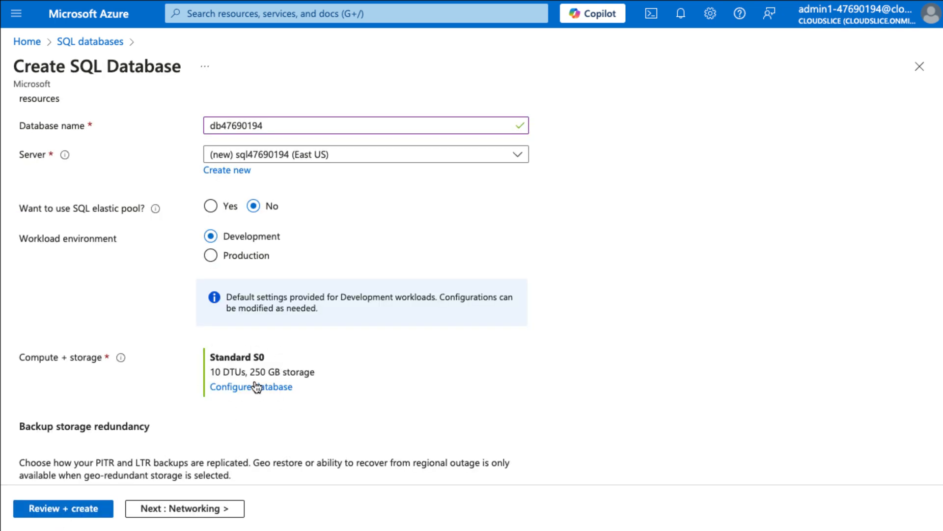
pyautogui.scroll(-3, 290, 398)
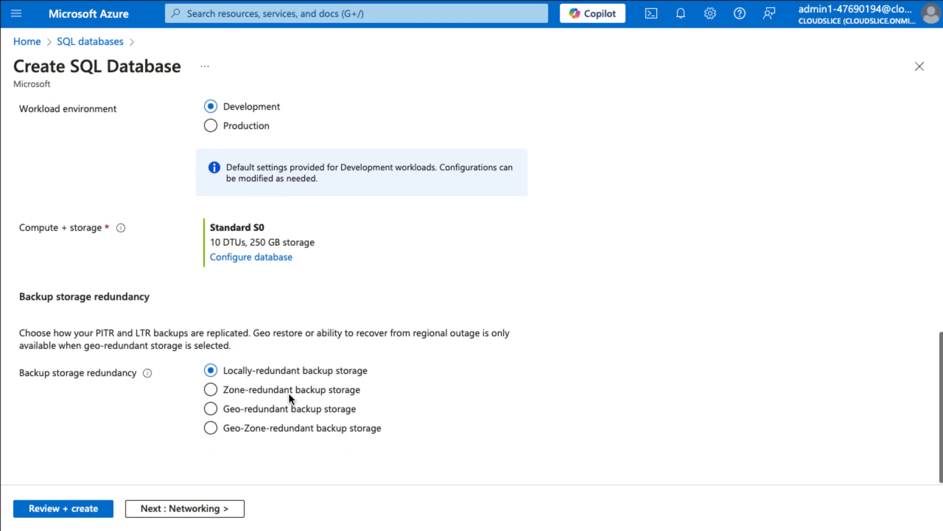
# Step: Use a public endpoint whose firewall allows Azure services and the current client IP
pyautogui.click(167, 508)
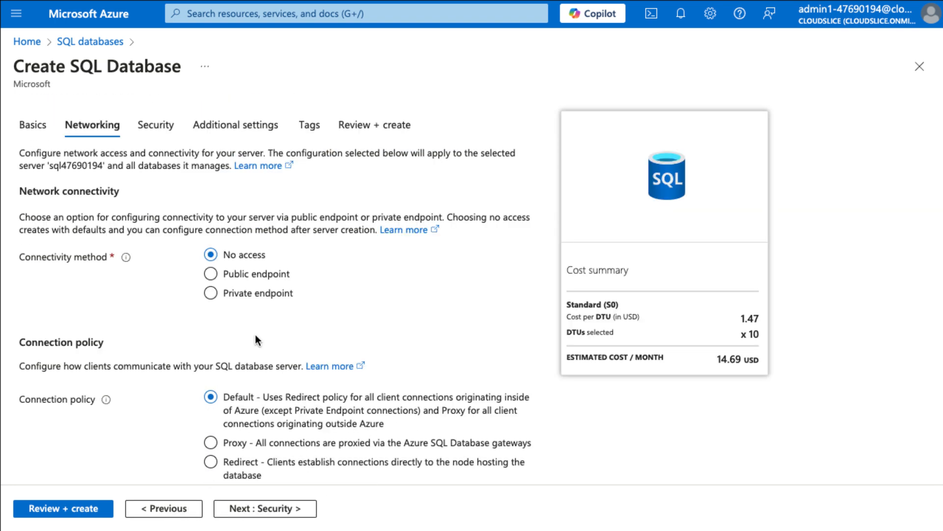
pyautogui.click(215, 273)
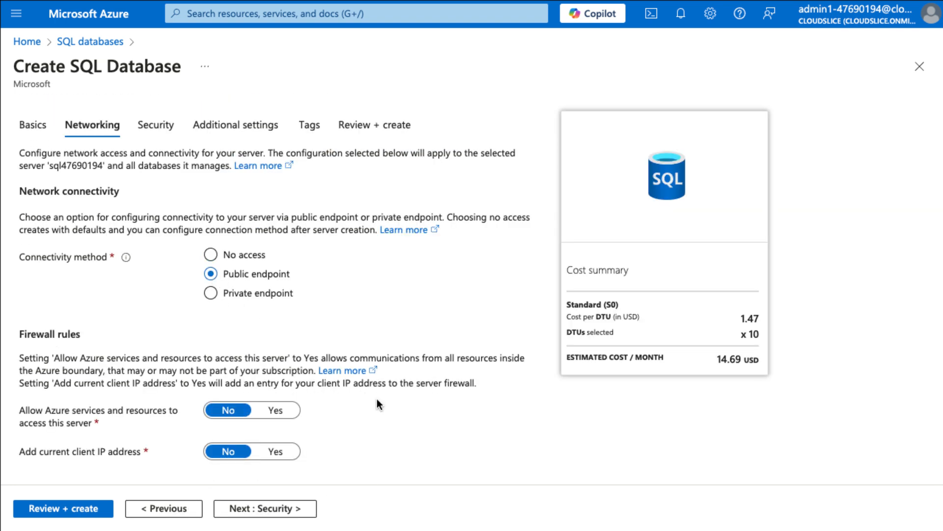
pyautogui.scroll(-1, 376, 399)
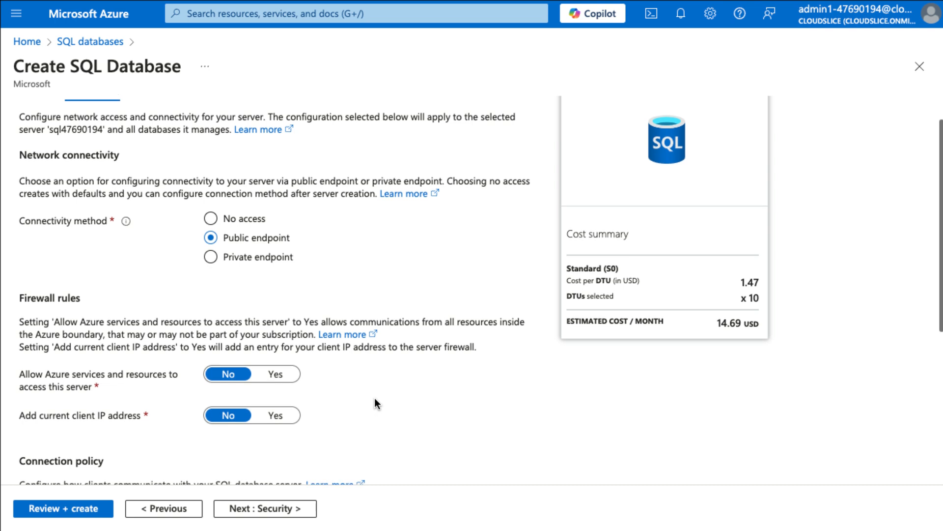
pyautogui.click(287, 378)
pyautogui.click(285, 417)
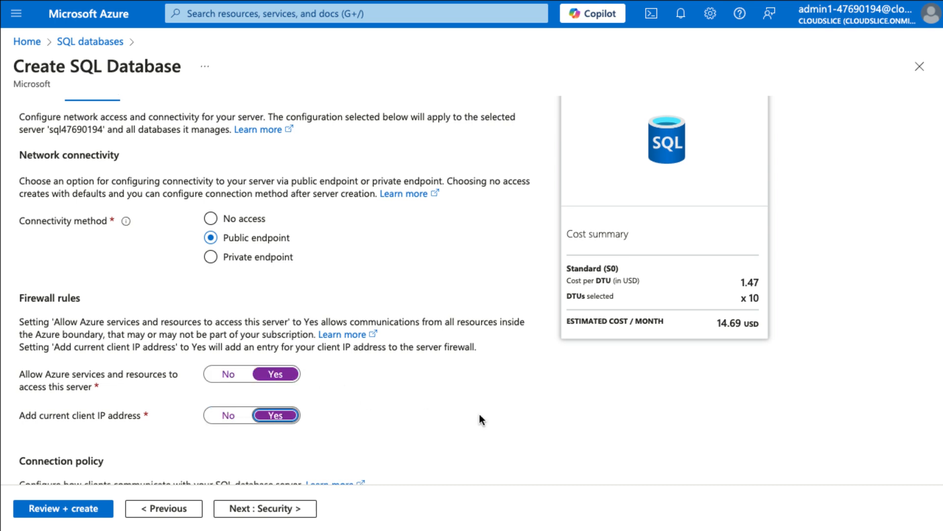
pyautogui.scroll(-3, 479, 414)
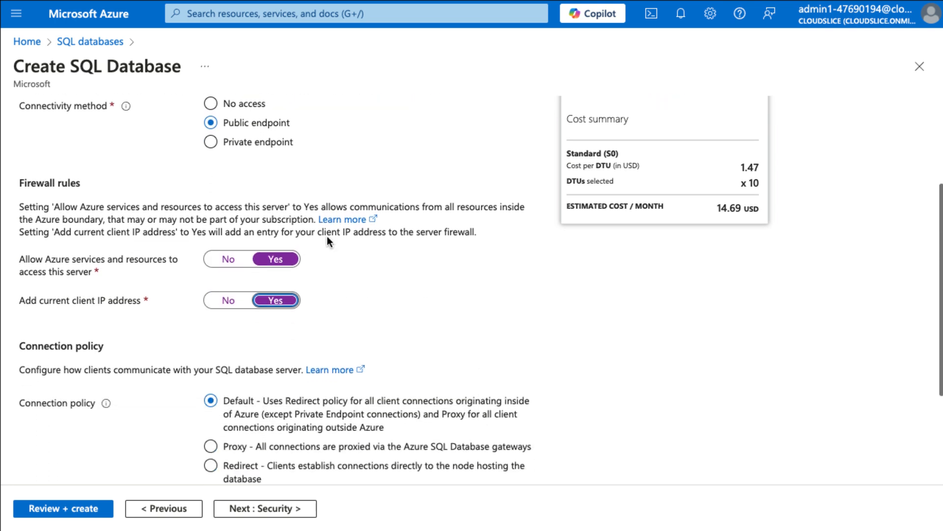
pyautogui.scroll(-4, 461, 310)
pyautogui.click(301, 509)
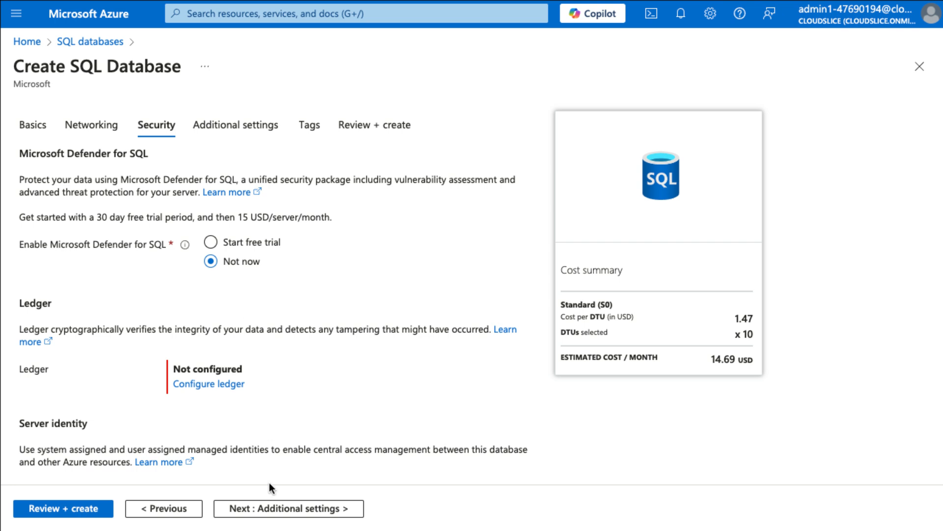
# Step: Use the AdventureWorksLT sample as existing data, then review and create the database
pyautogui.click(291, 508)
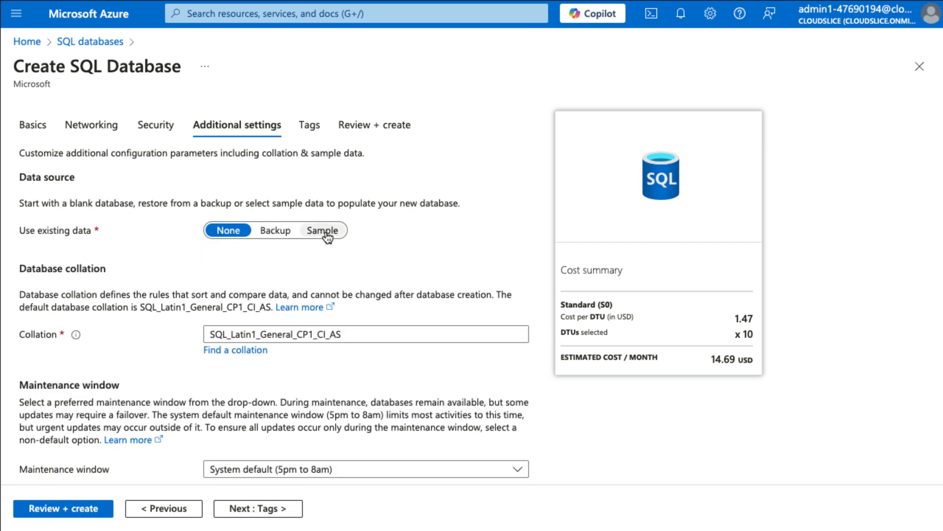
pyautogui.click(325, 231)
pyautogui.click(64, 421)
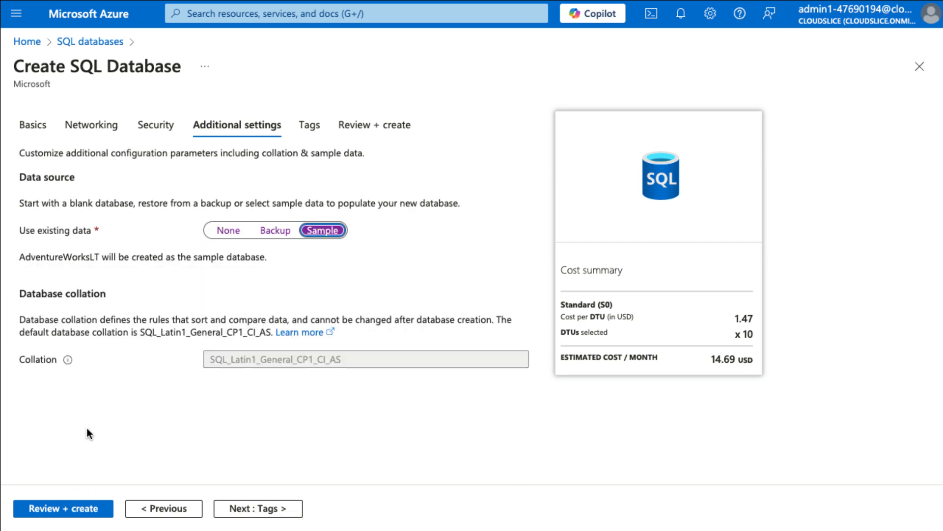
pyautogui.click(77, 509)
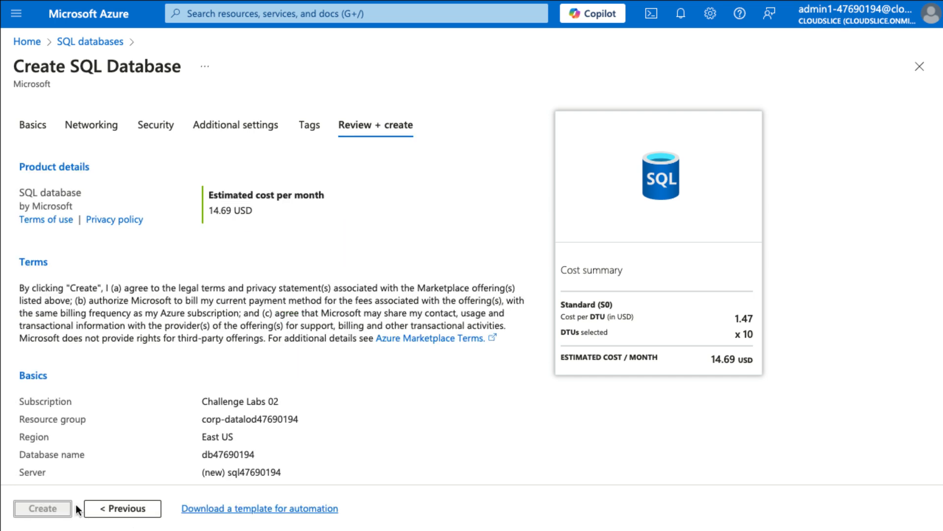
pyautogui.click(39, 508)
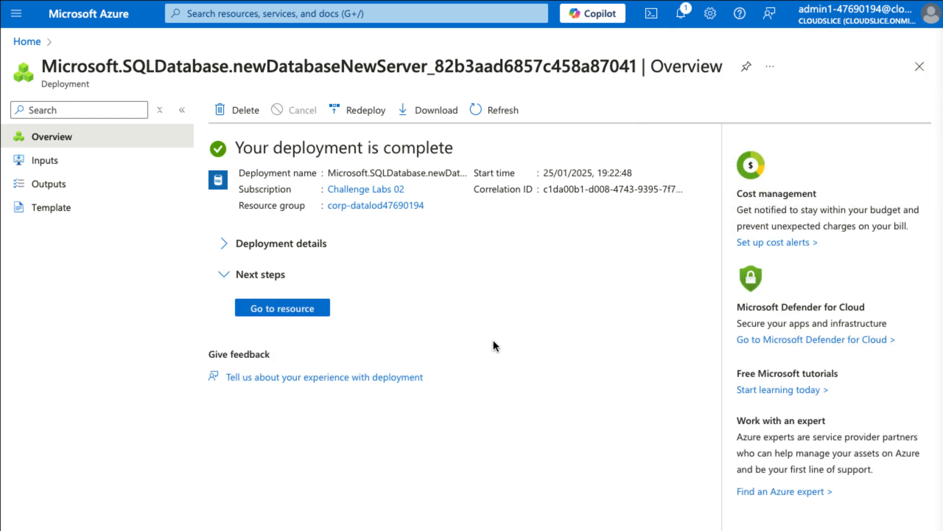
# Step: Open the new database's query editor and sign in as AzureAdmin
pyautogui.click(322, 309)
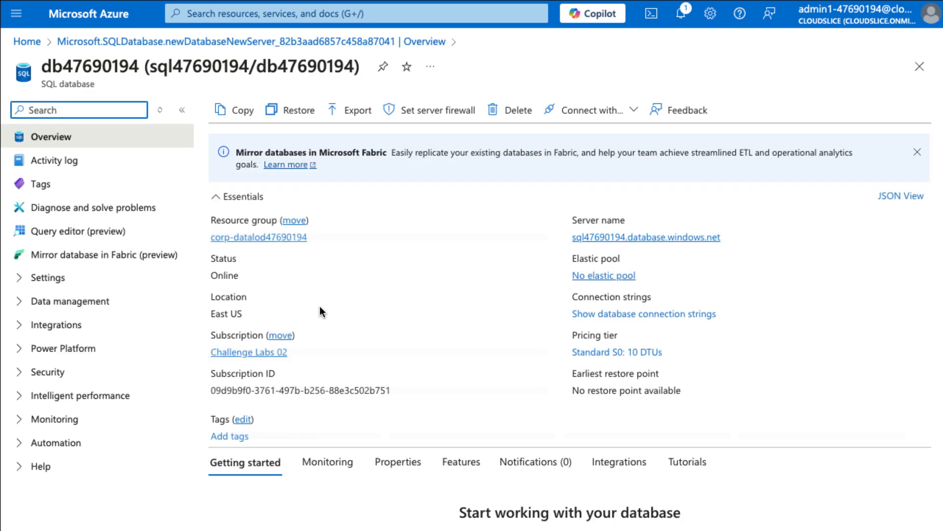
pyautogui.click(97, 233)
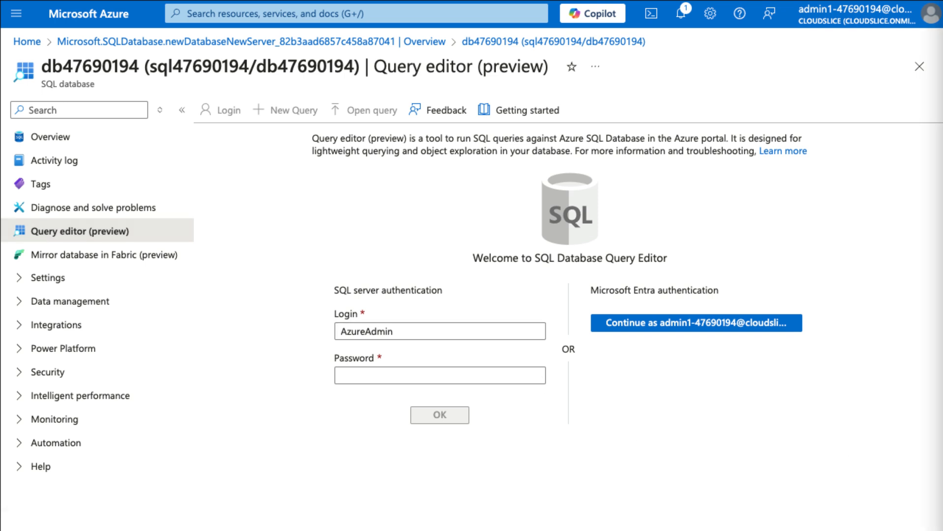
pyautogui.click(432, 375)
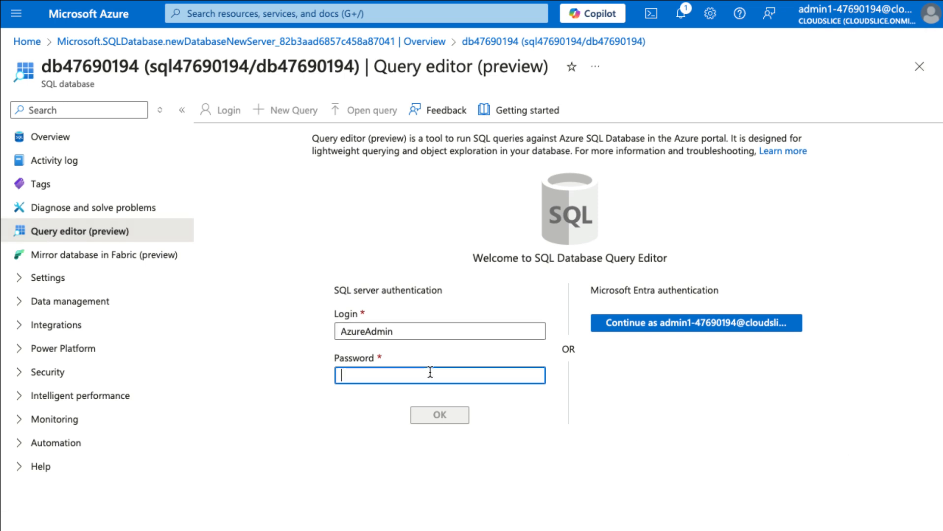
pyautogui.hotkey('ctrl', 'v')
pyautogui.click(443, 414)
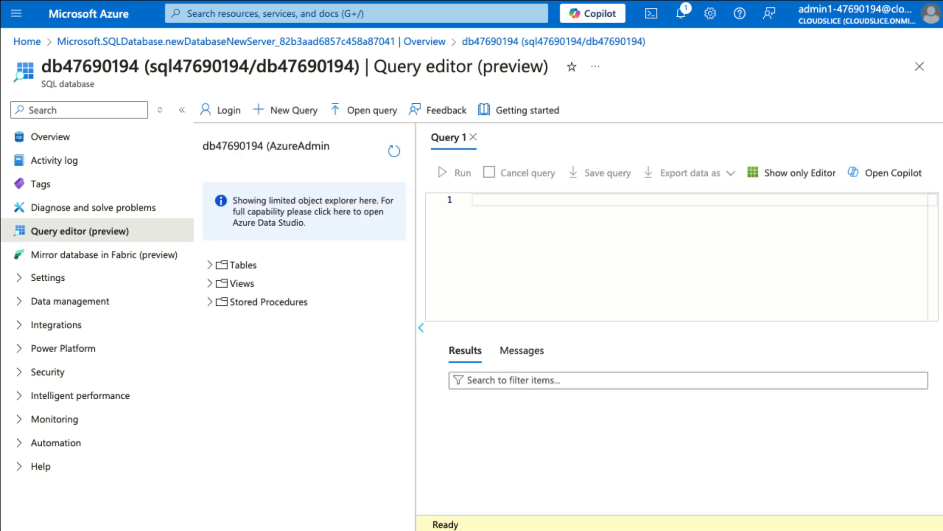
# Step: Run SELECT * FROM SalesLT.Customer, confirm 847 rows affected, then close the editor unsaved
pyautogui.click(520, 203)
pyautogui.write('SELECT * FROM SalesLT.Customer')
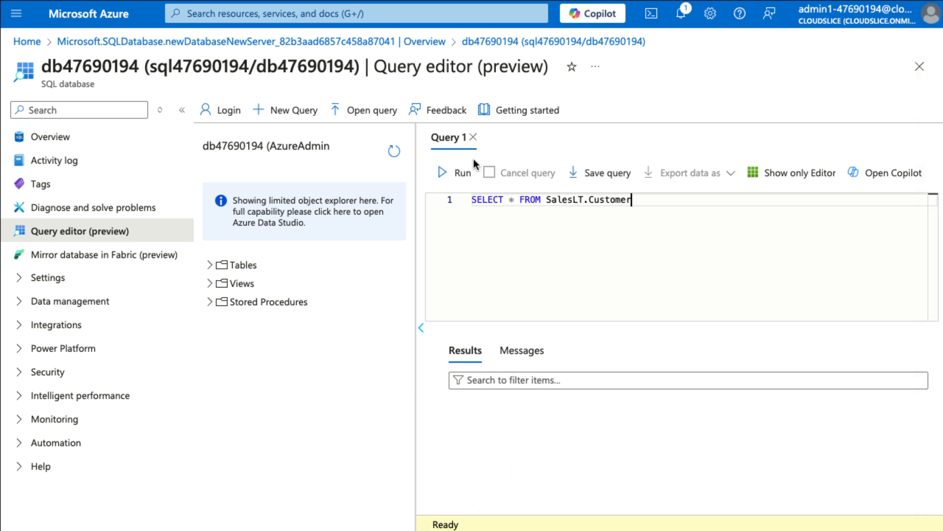
pyautogui.click(463, 172)
pyautogui.scroll(-2, 665, 432)
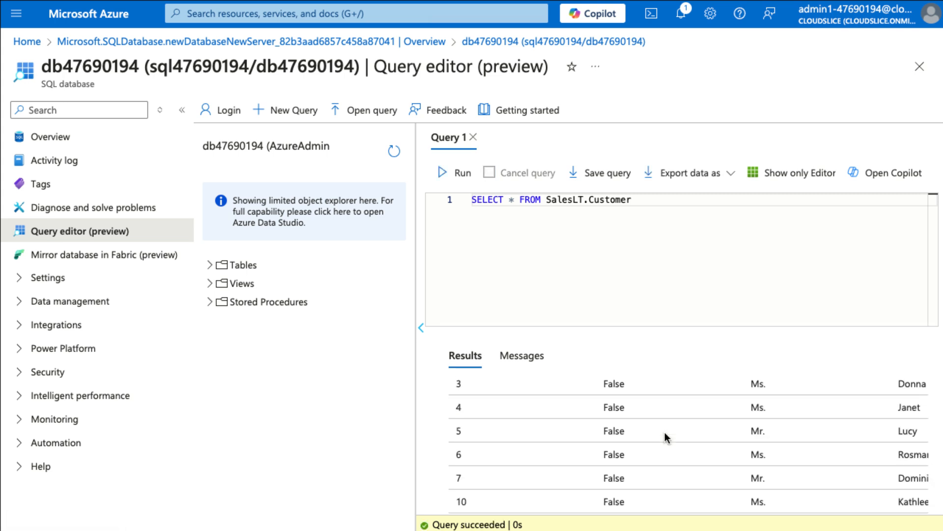
pyautogui.scroll(-8, 665, 432)
pyautogui.scroll(10, 639, 408)
pyautogui.click(522, 360)
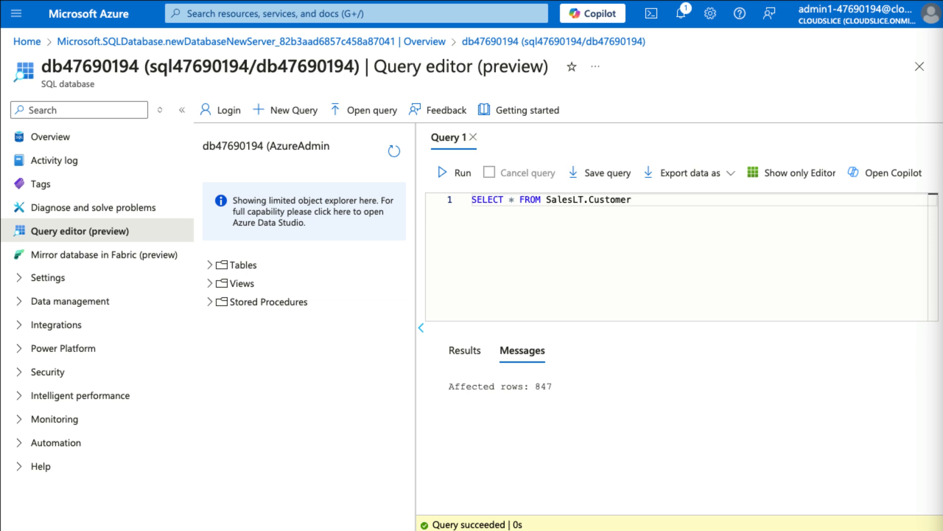
pyautogui.click(920, 67)
pyautogui.click(599, 63)
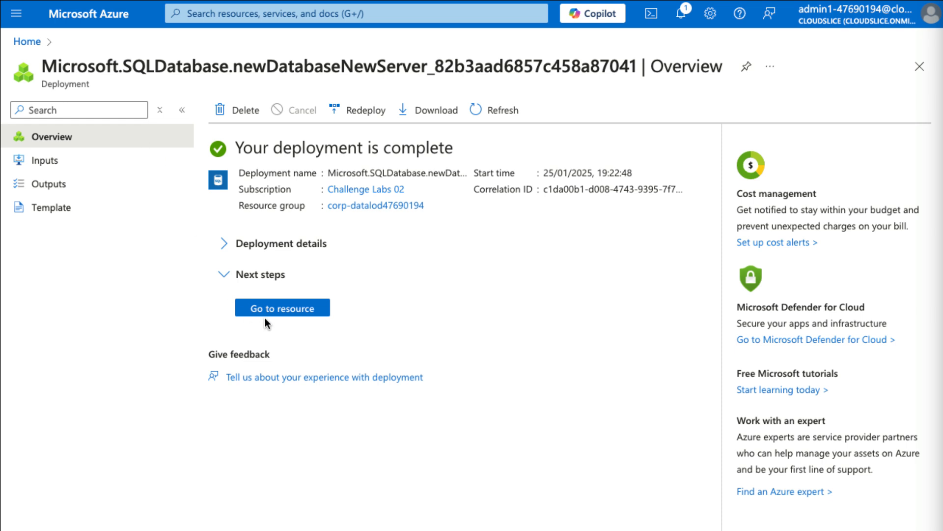
pyautogui.click(287, 309)
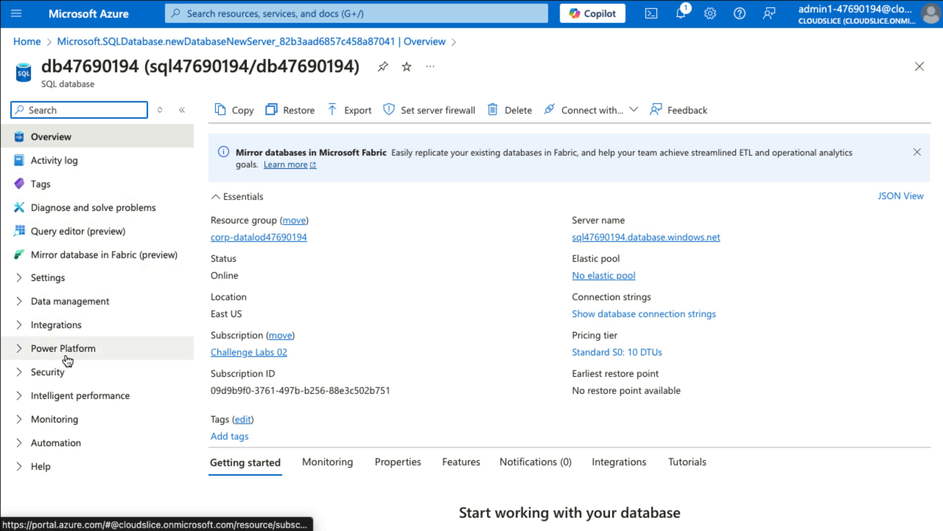
# Step: Enable Microsoft Defender for SQL under Security, then open the full Vulnerability Assessment findings
pyautogui.click(47, 372)
pyautogui.scroll(-1, 62, 397)
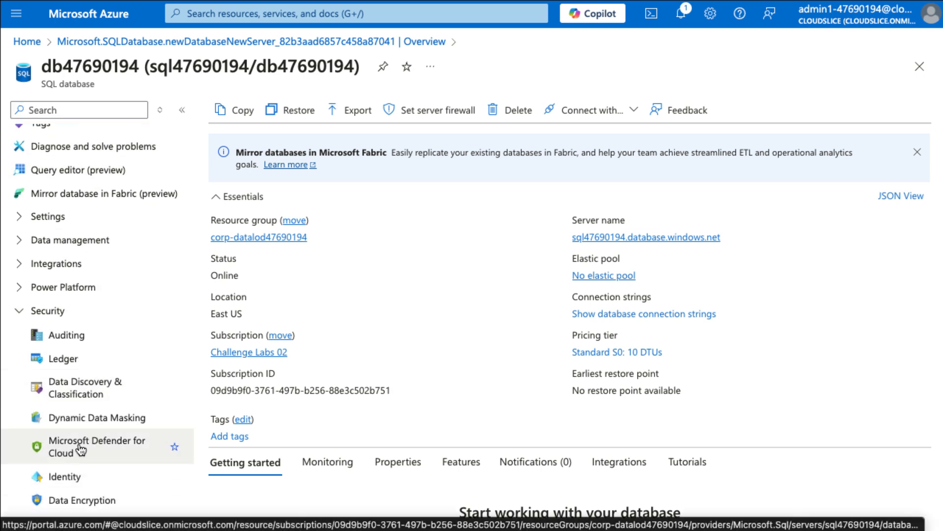
pyautogui.click(79, 449)
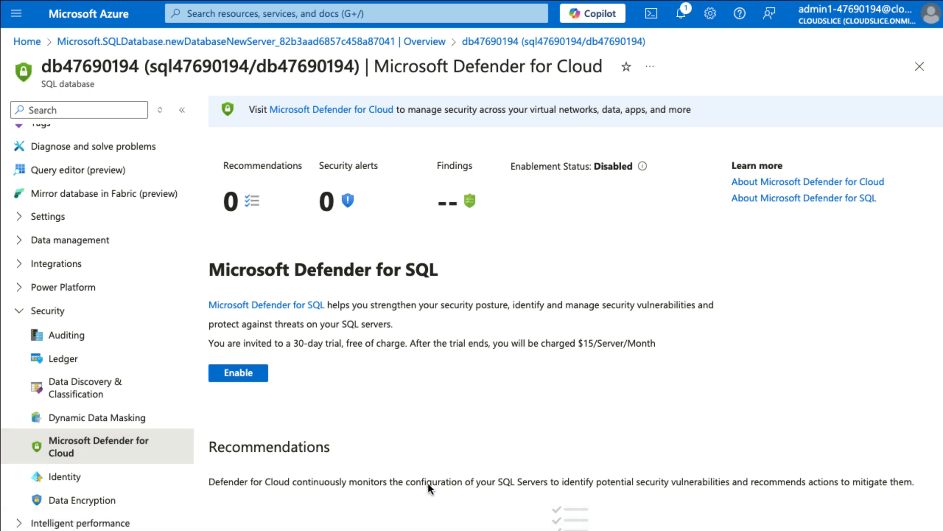
pyautogui.click(253, 371)
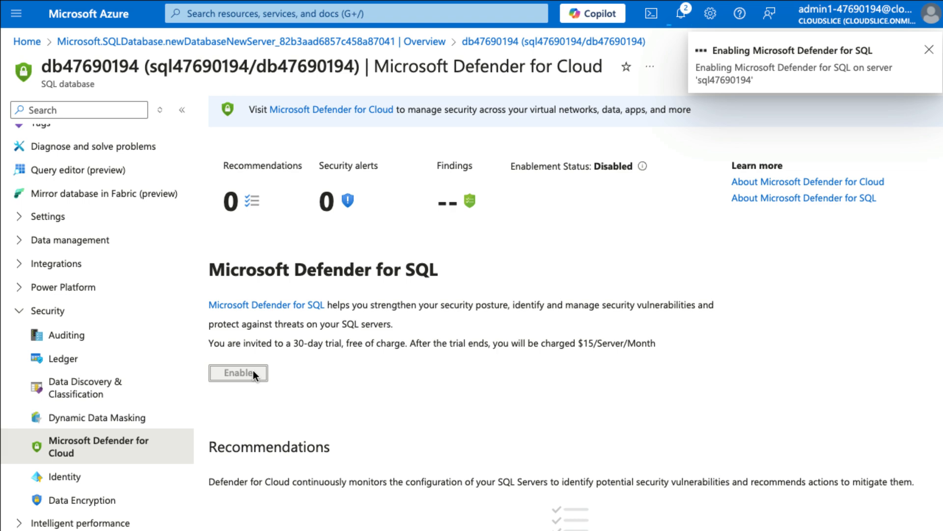
pyautogui.click(681, 13)
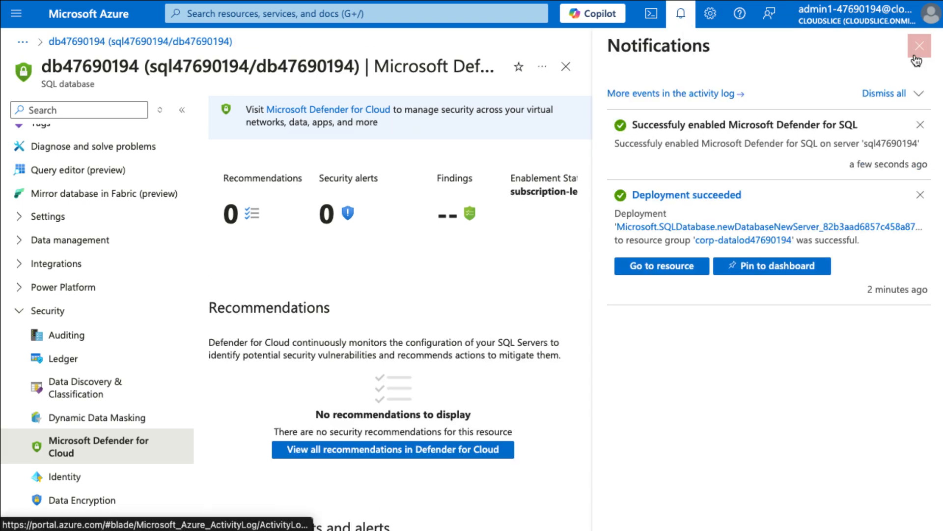
pyautogui.click(916, 58)
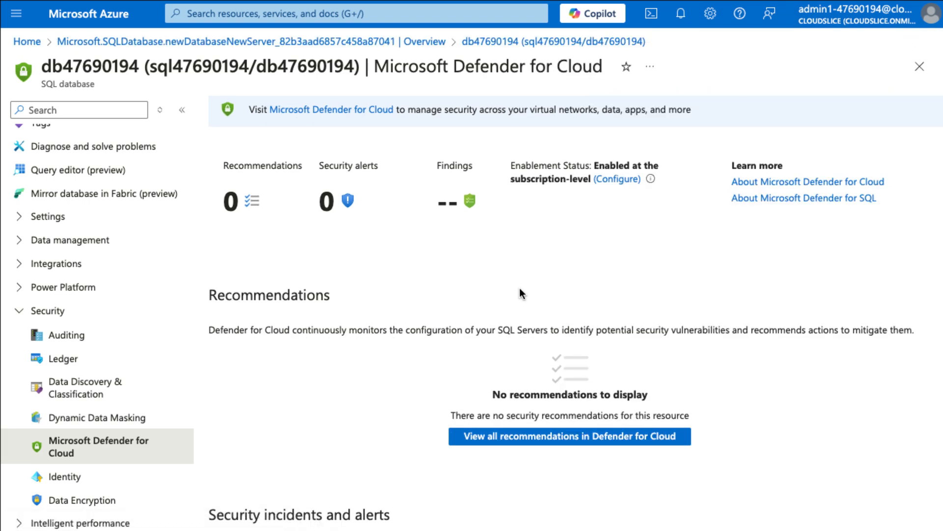
pyautogui.scroll(-5, 521, 290)
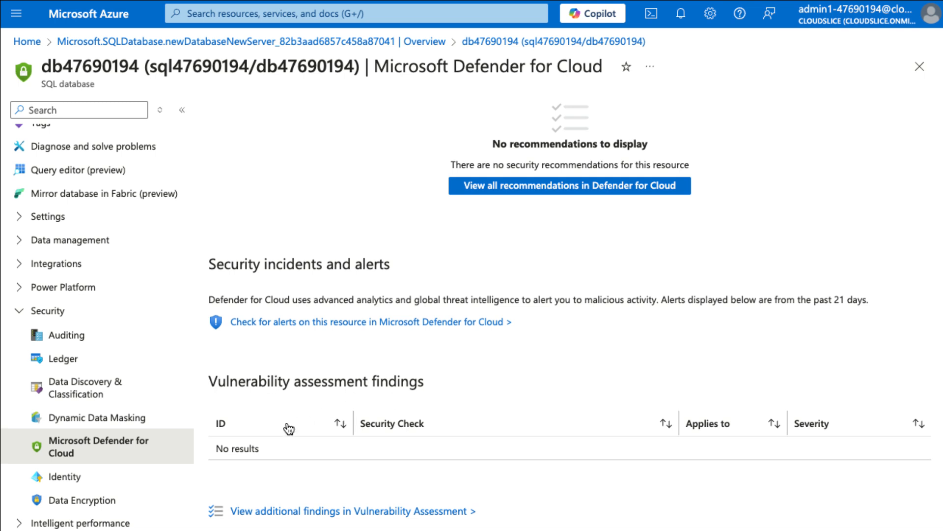
pyautogui.click(390, 511)
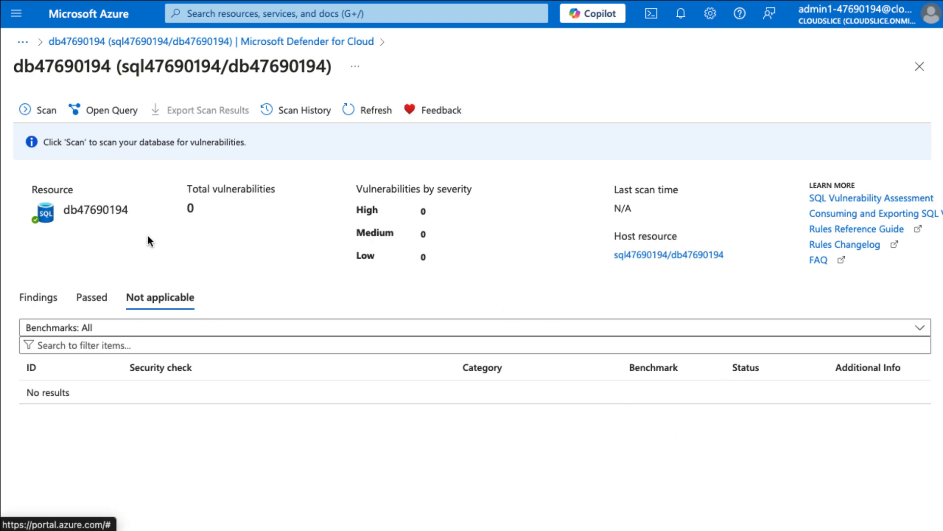
# Step: Run a vulnerability scan and open finding VA1143 ('dbo' user should not be used)
pyautogui.click(45, 113)
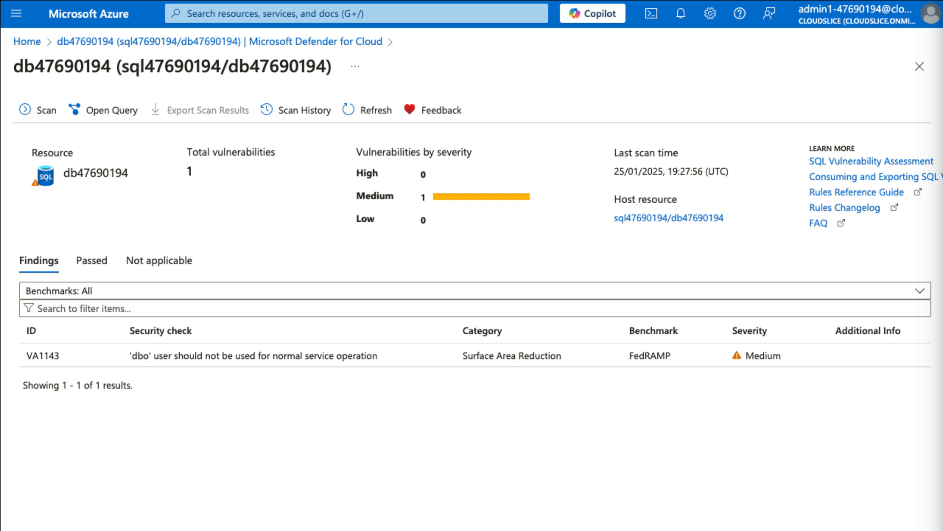
pyautogui.click(57, 360)
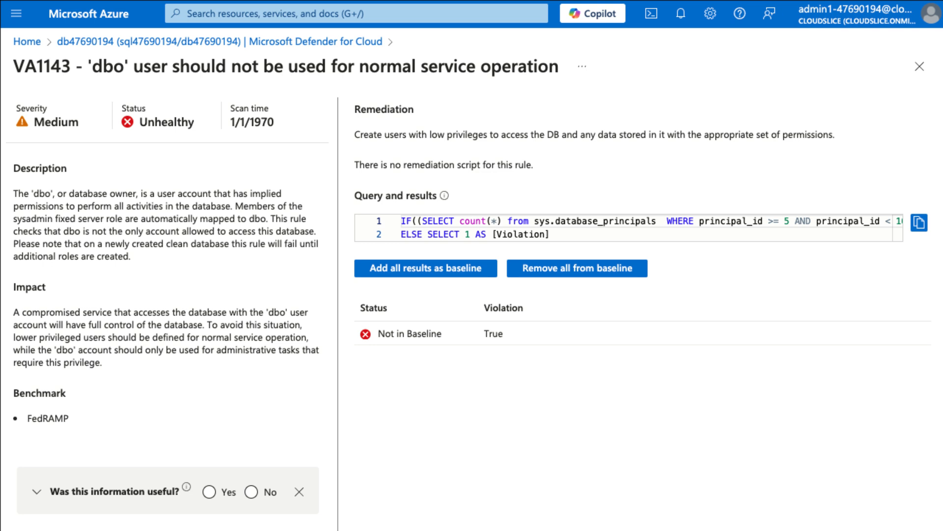
# Step: Add all VA1143 results as the baseline, confirm, and close the finding details
pyautogui.click(445, 276)
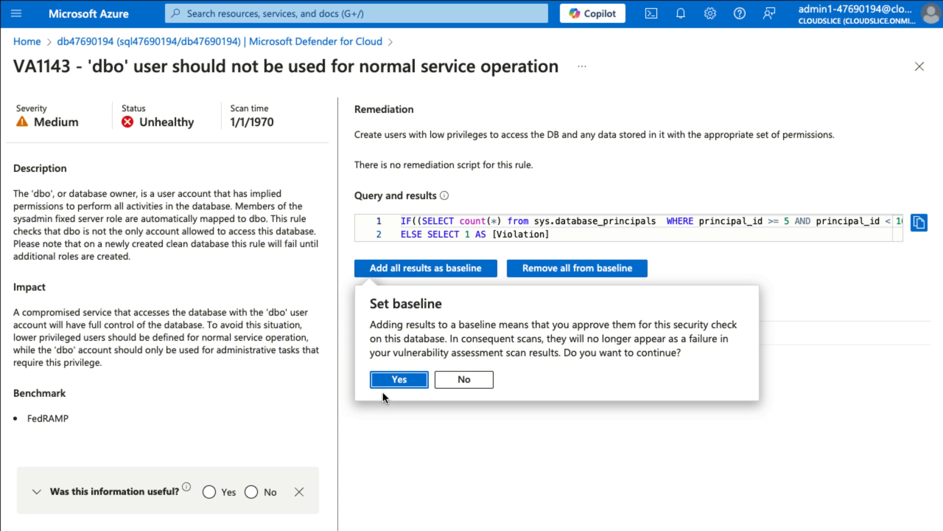
pyautogui.click(400, 380)
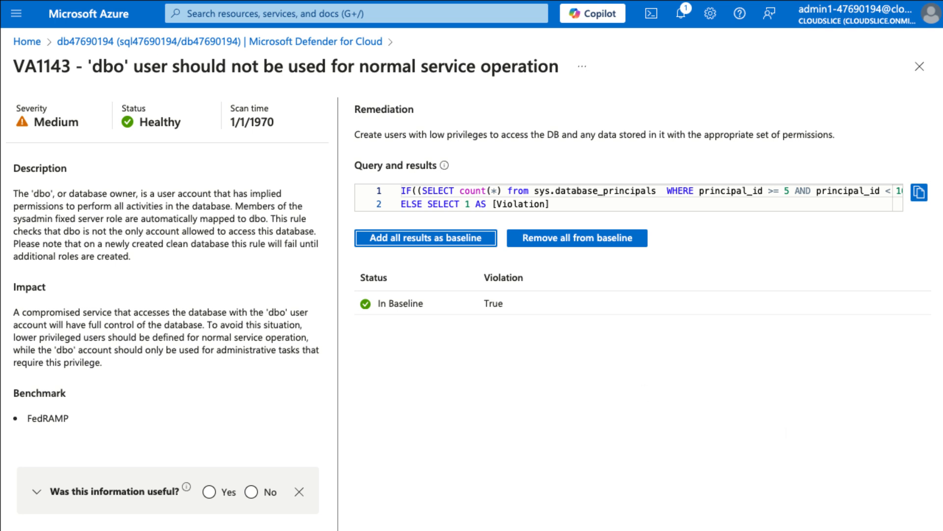
pyautogui.click(919, 68)
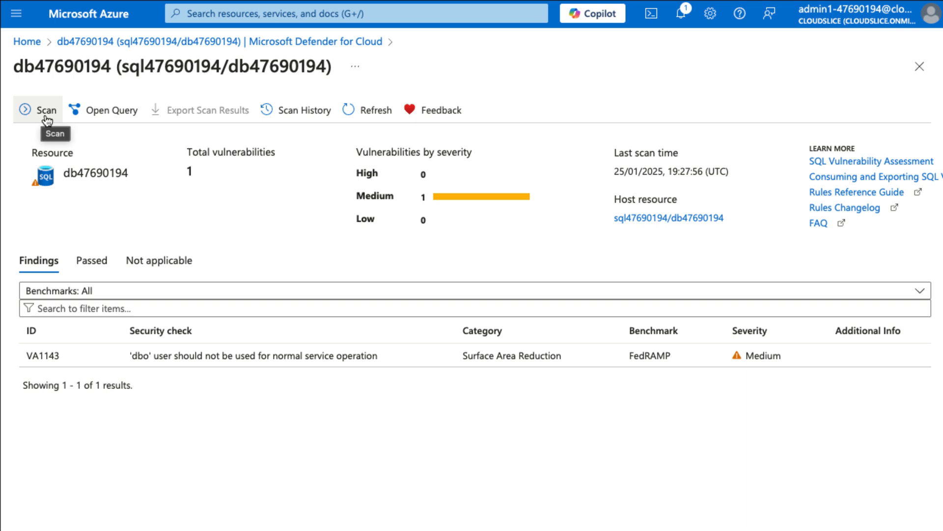
# Step: Run a new vulnerability assessment scan and dismiss its success notification
pyautogui.click(46, 111)
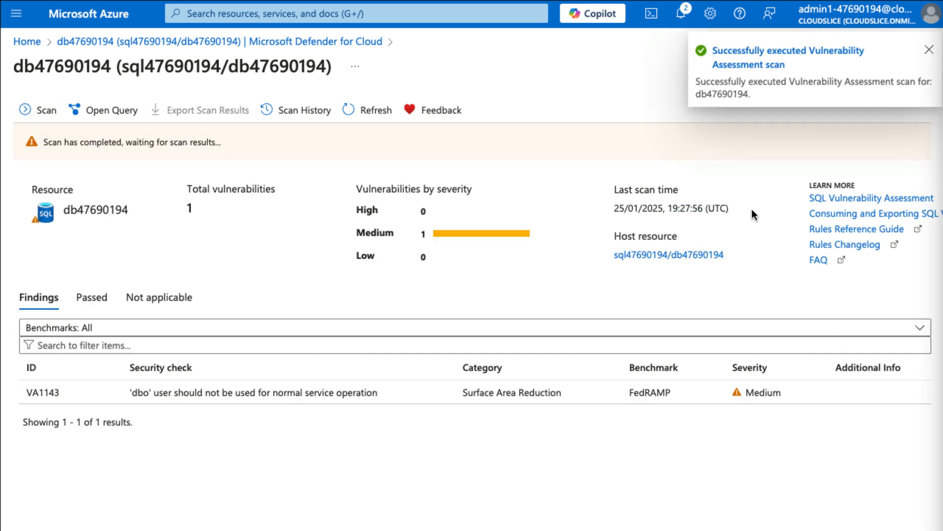
pyautogui.click(927, 57)
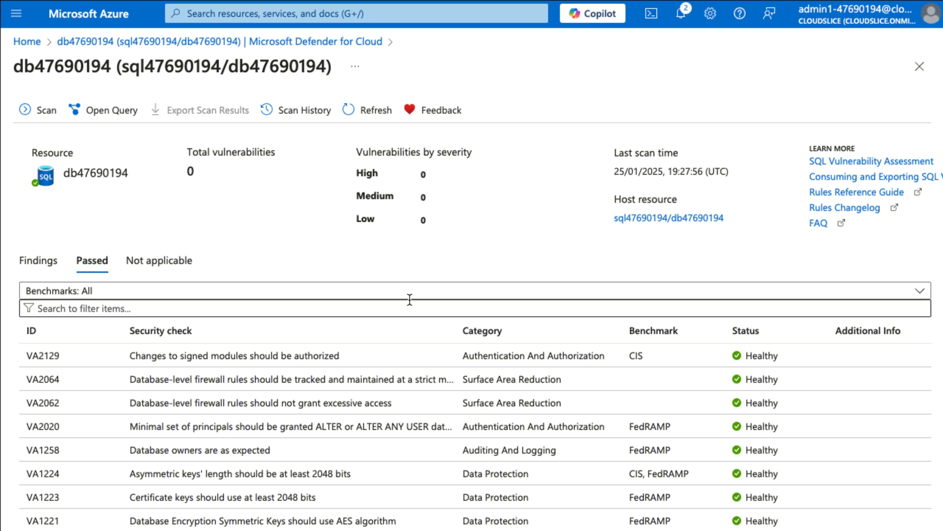
pyautogui.scroll(-3, 481, 416)
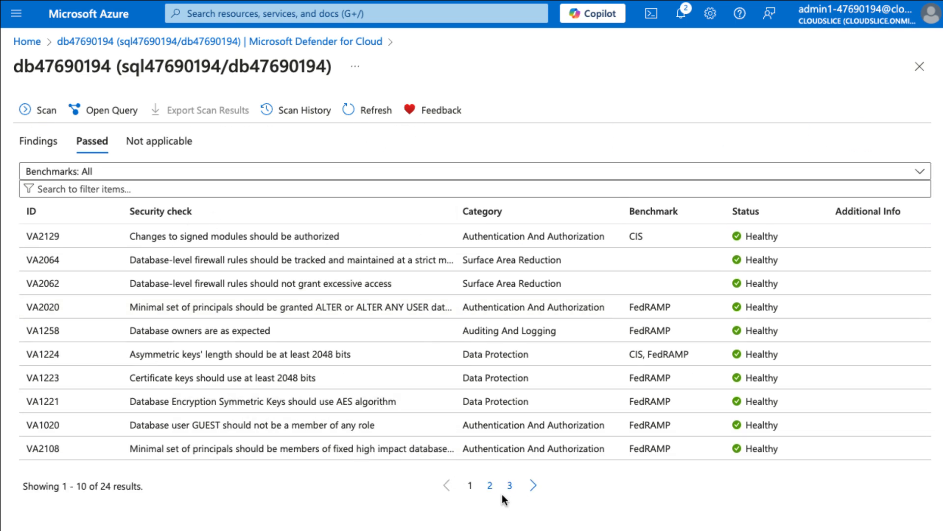
# Step: Review all three pages of passed checks, then go back to the database's Defender for Cloud page
pyautogui.click(491, 486)
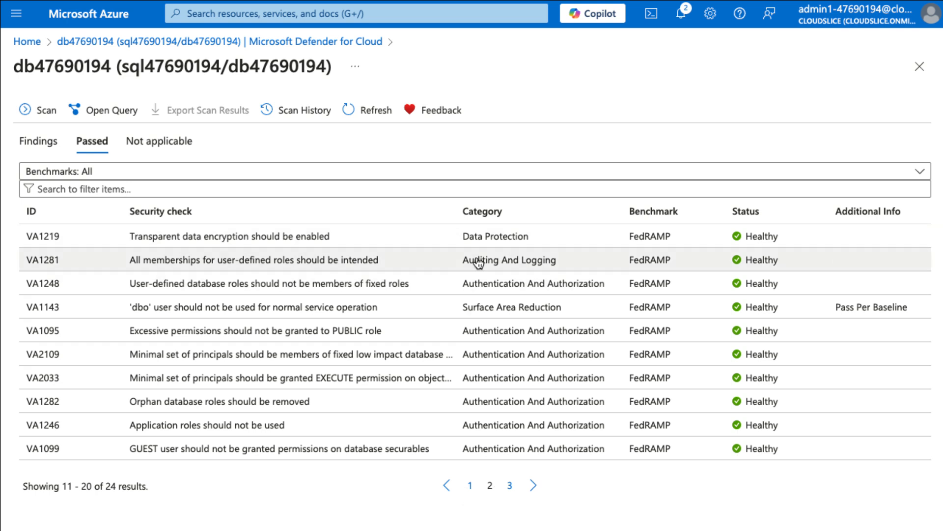
pyautogui.click(511, 486)
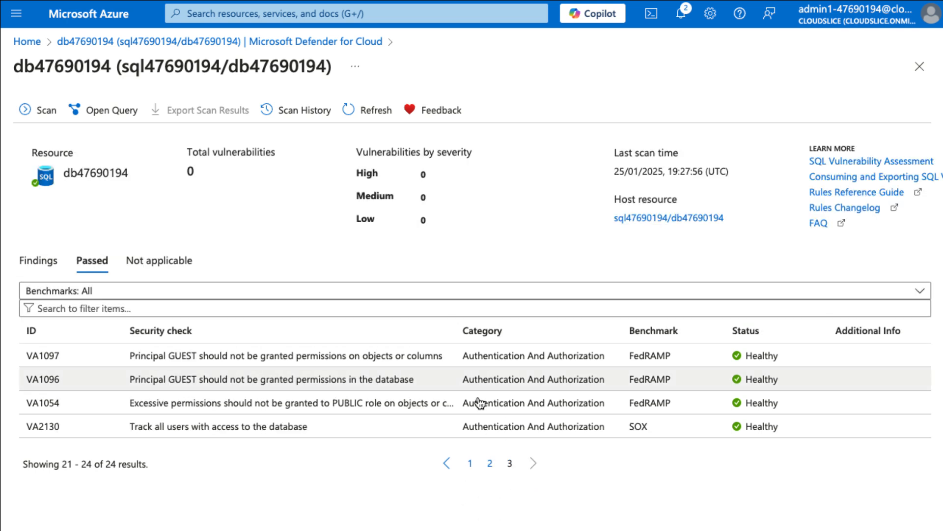
pyautogui.click(471, 463)
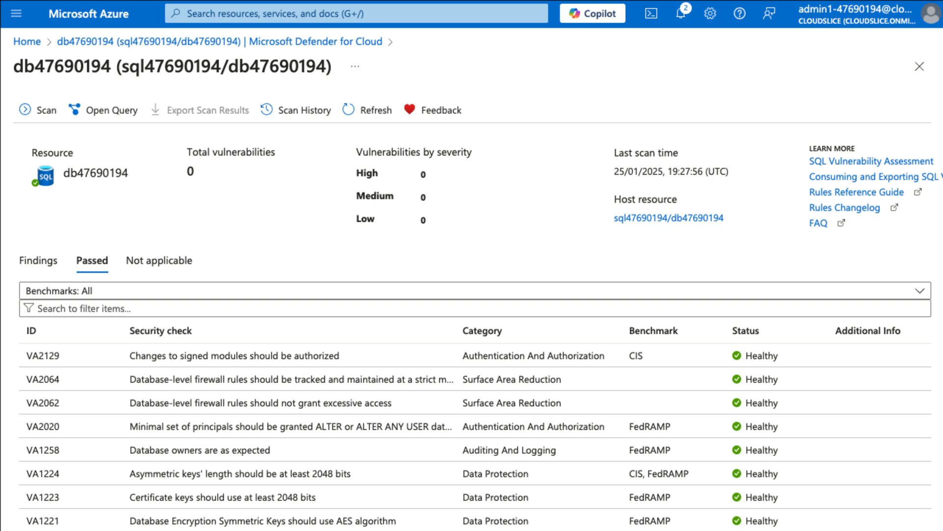
pyautogui.click(124, 45)
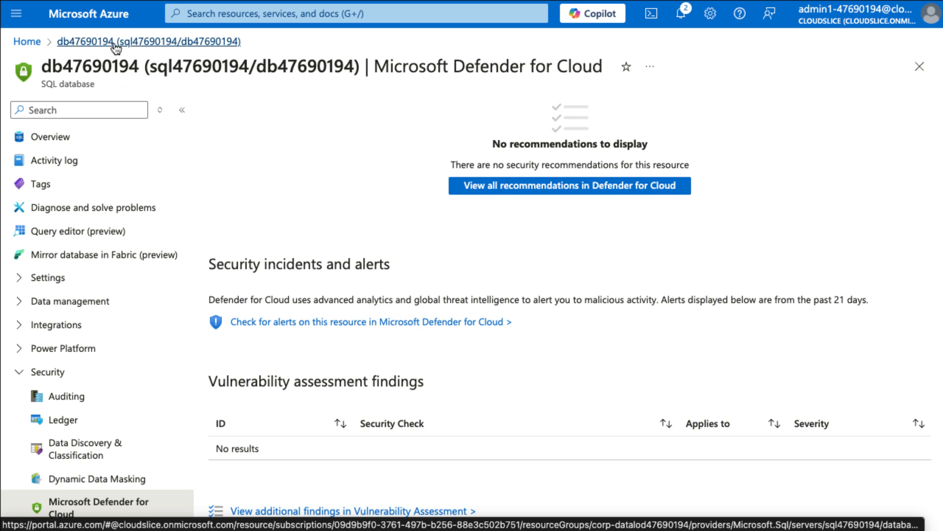
# Step: From the database overview, open Data Discovery & Classification under Security
pyautogui.click(69, 156)
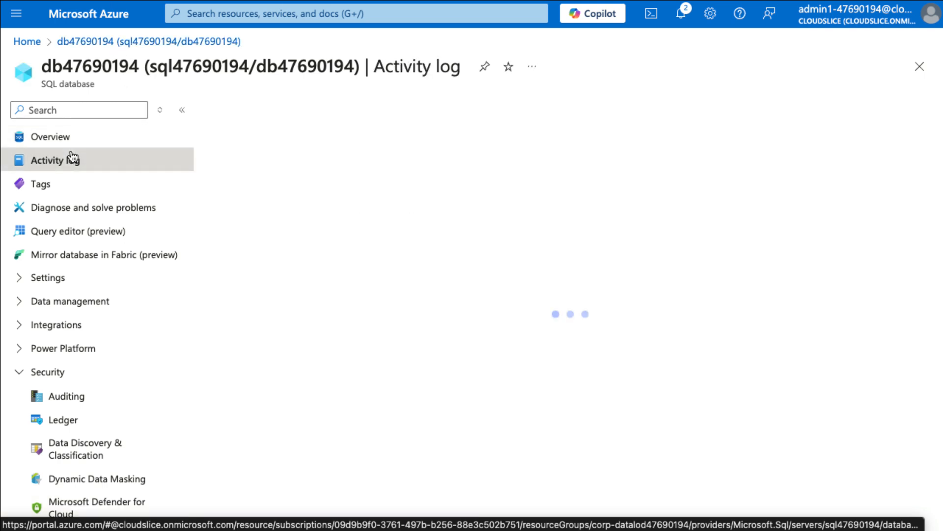
pyautogui.click(70, 146)
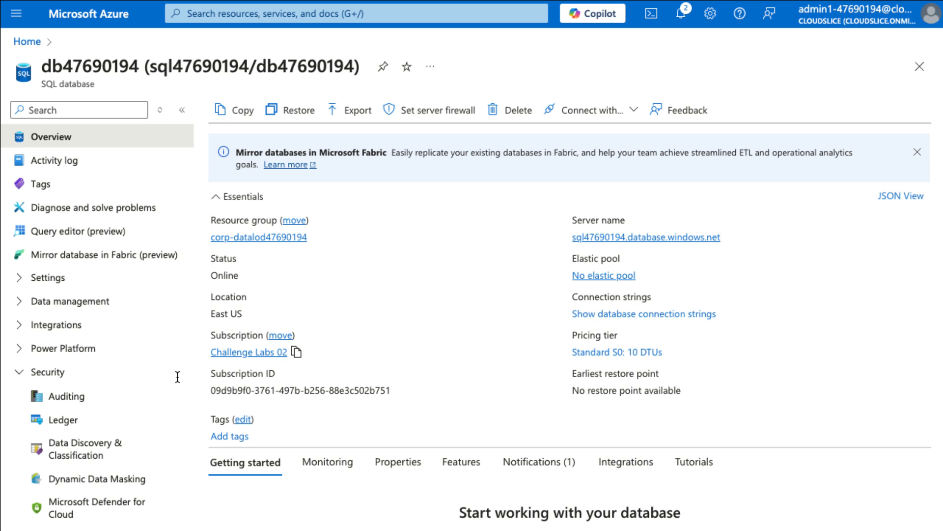
pyautogui.scroll(-3, 141, 399)
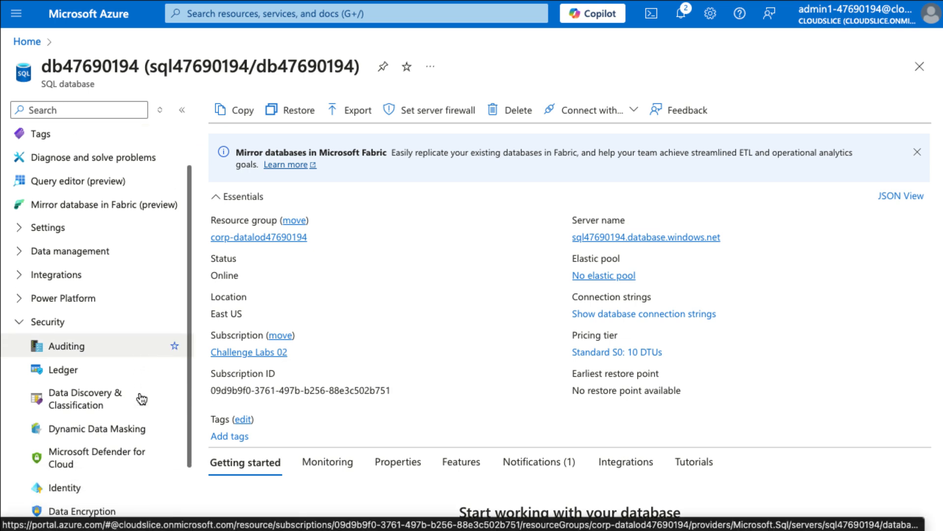
pyautogui.click(88, 381)
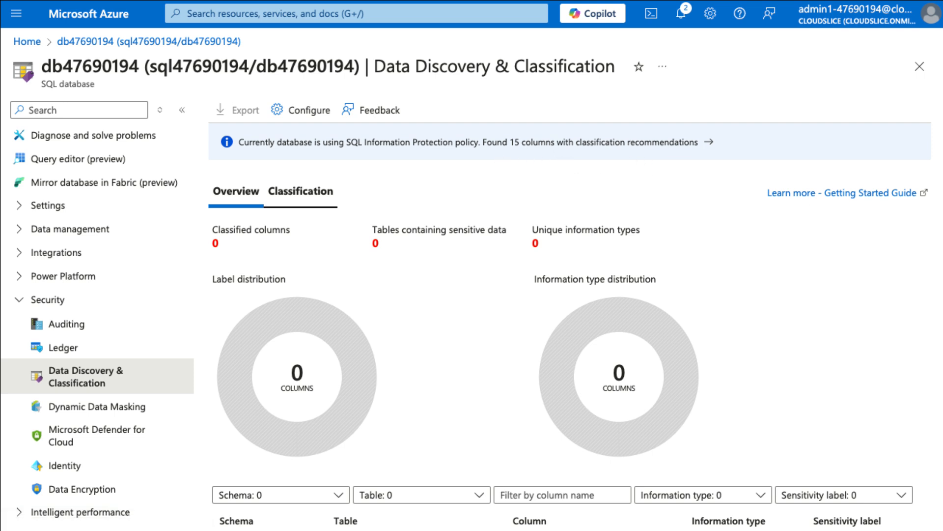
# Step: Show the classification recommendations and review the 15 suggested columns, like customer names and password hashes
pyautogui.click(644, 147)
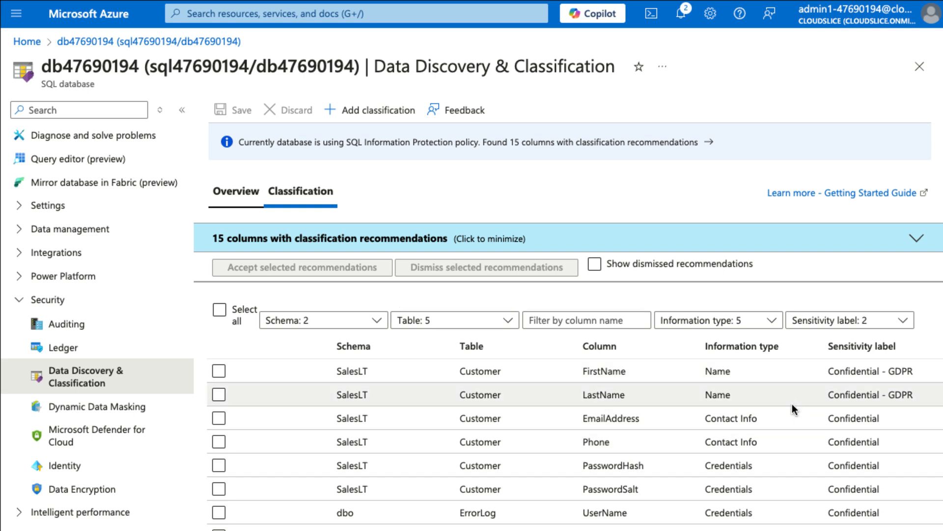
pyautogui.scroll(-1, 792, 404)
pyautogui.scroll(1, 793, 408)
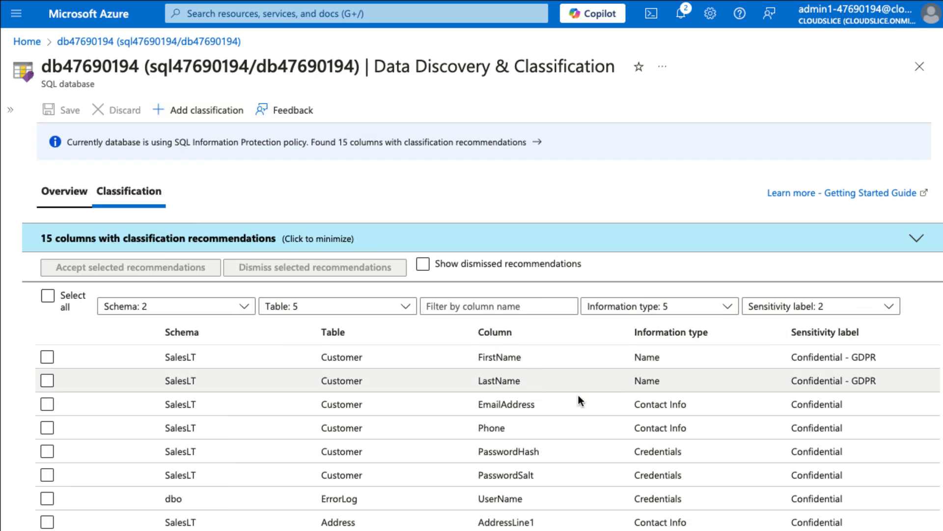
pyautogui.scroll(-3, 606, 434)
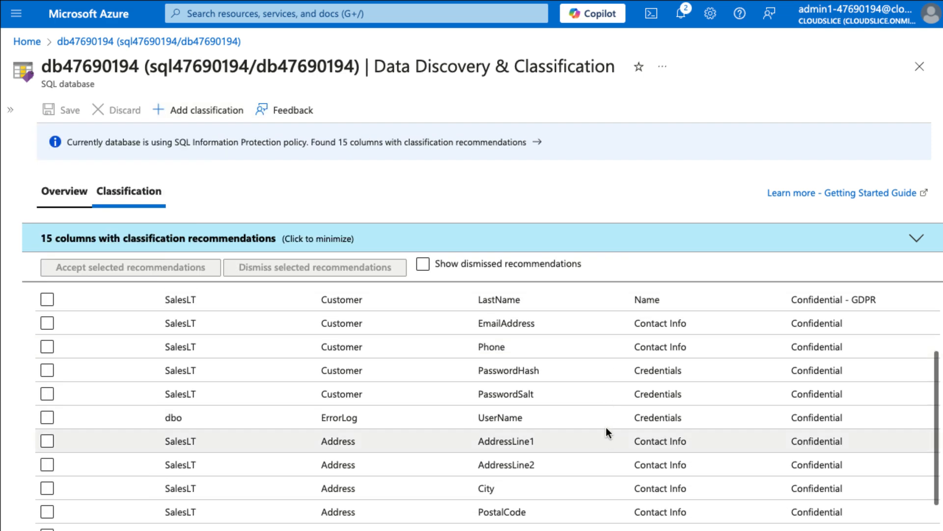
pyautogui.scroll(-2, 609, 442)
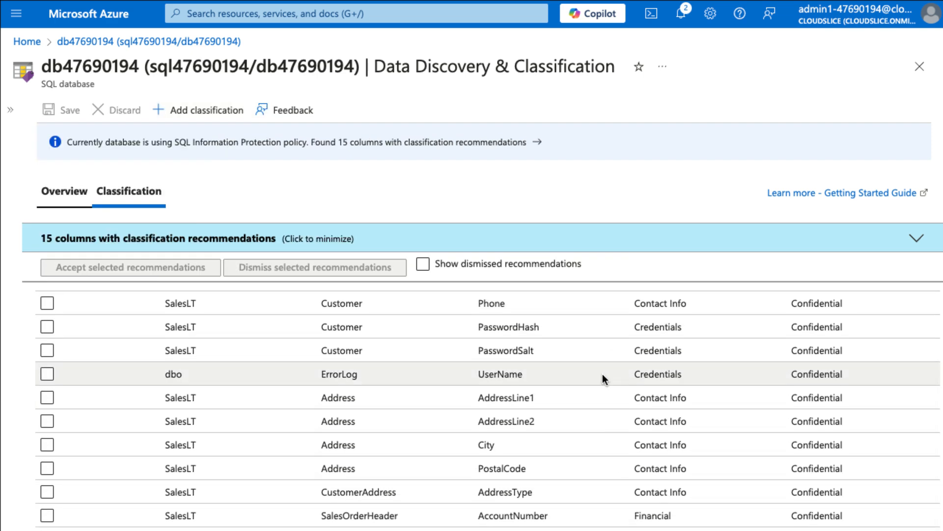
pyautogui.scroll(-1, 626, 421)
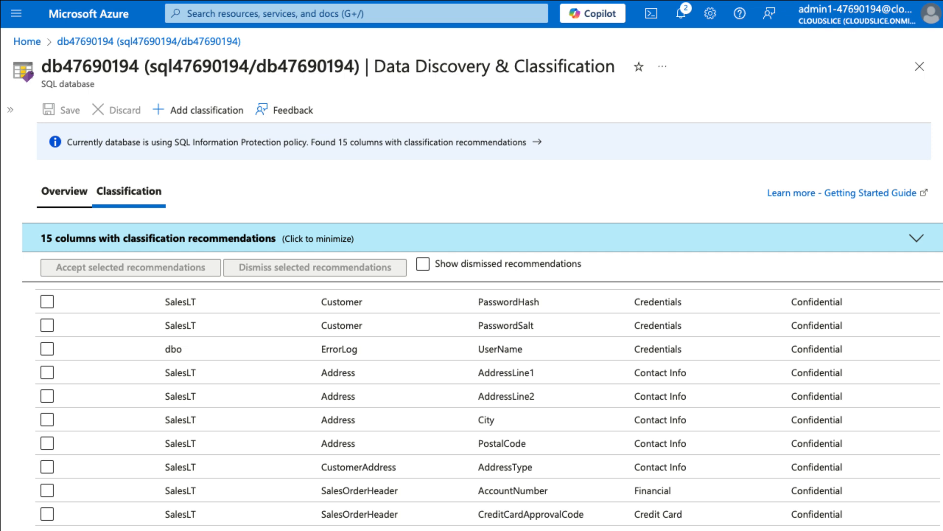
pyautogui.scroll(3, 505, 406)
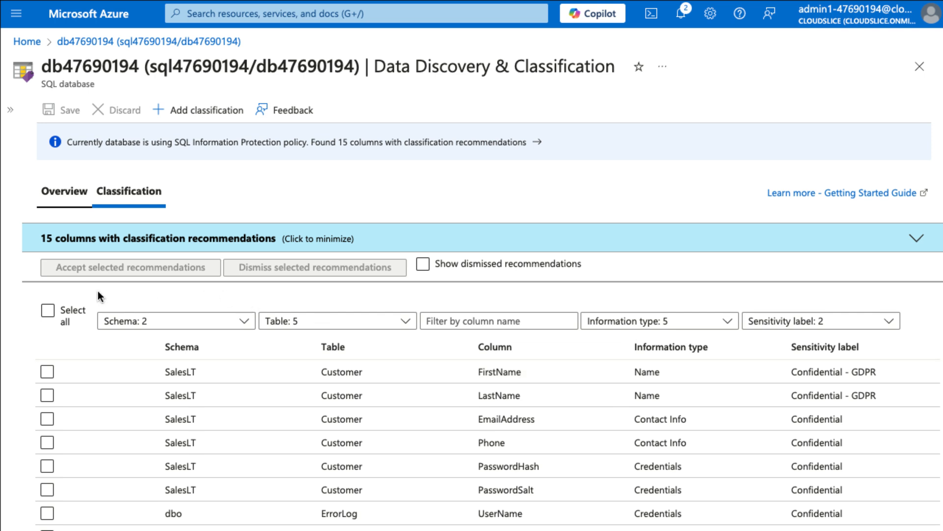
# Step: Select all 15 recommended columns, accept their classifications, and save them to the database
pyautogui.click(53, 312)
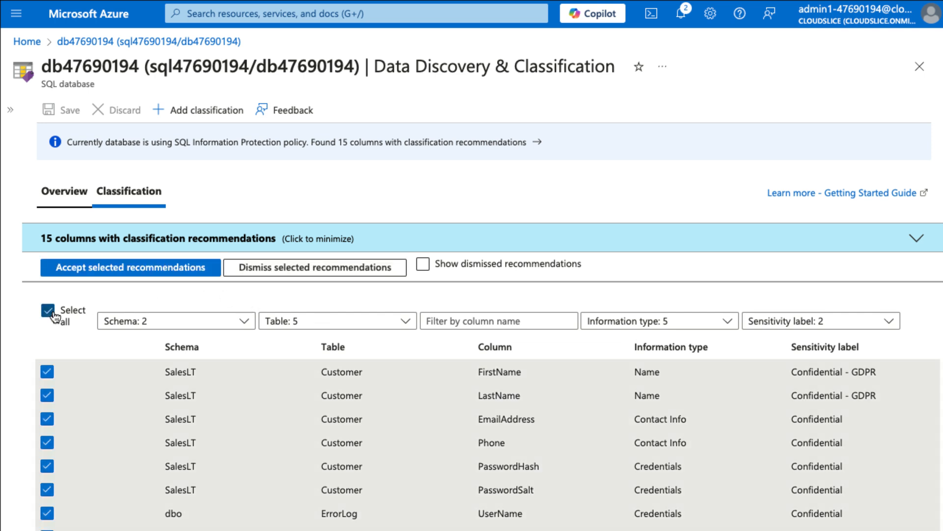
pyautogui.click(154, 272)
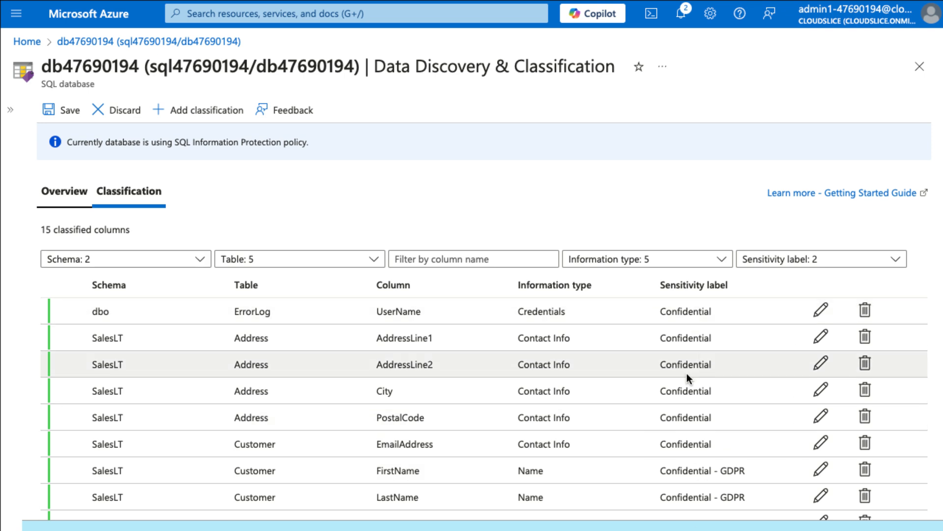
pyautogui.scroll(-2, 721, 470)
pyautogui.scroll(2, 721, 471)
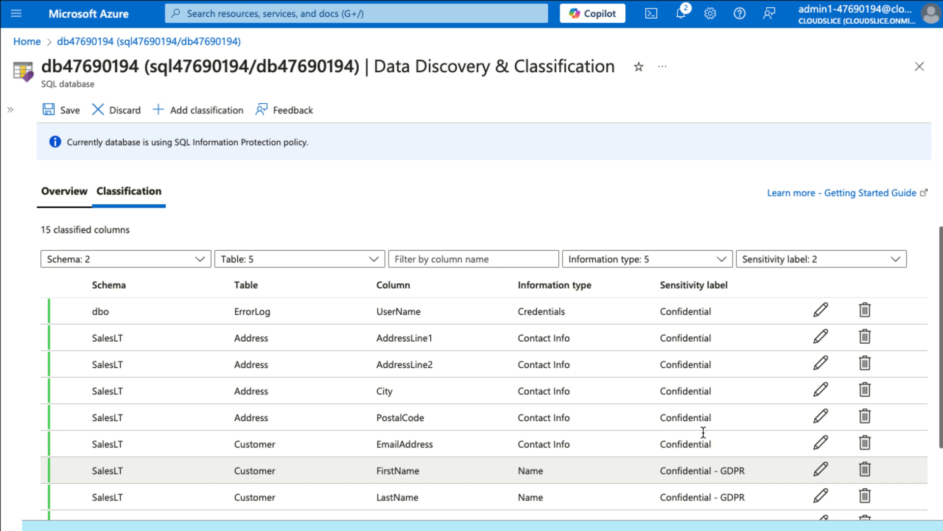
pyautogui.click(65, 112)
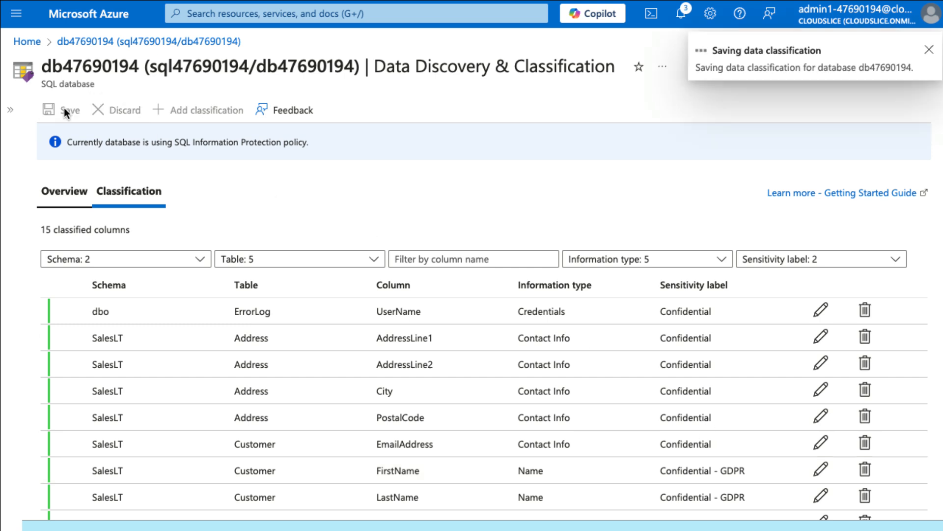